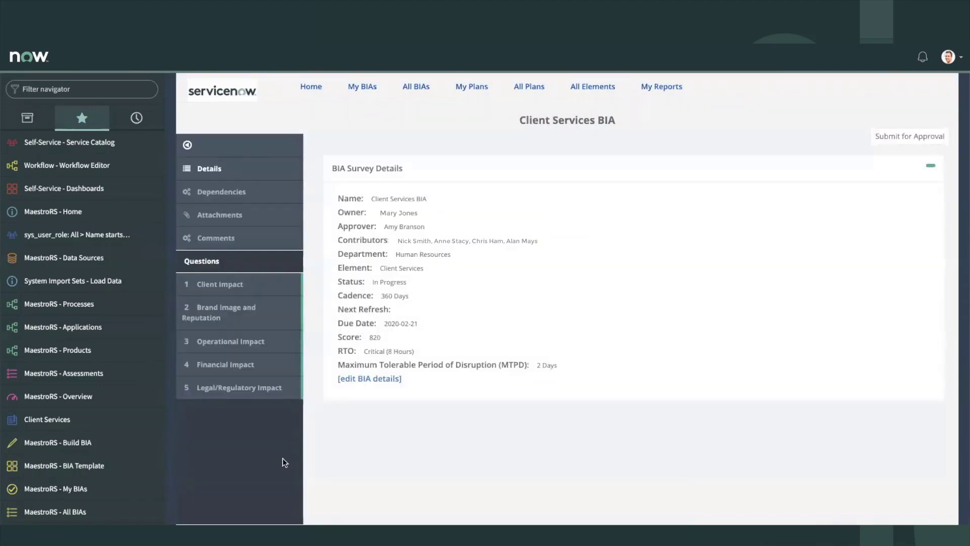
- Display the Client Services BIA dependency map with the navigator collapsed, and examine its parent and child elements and legends
left_click(13, 534)
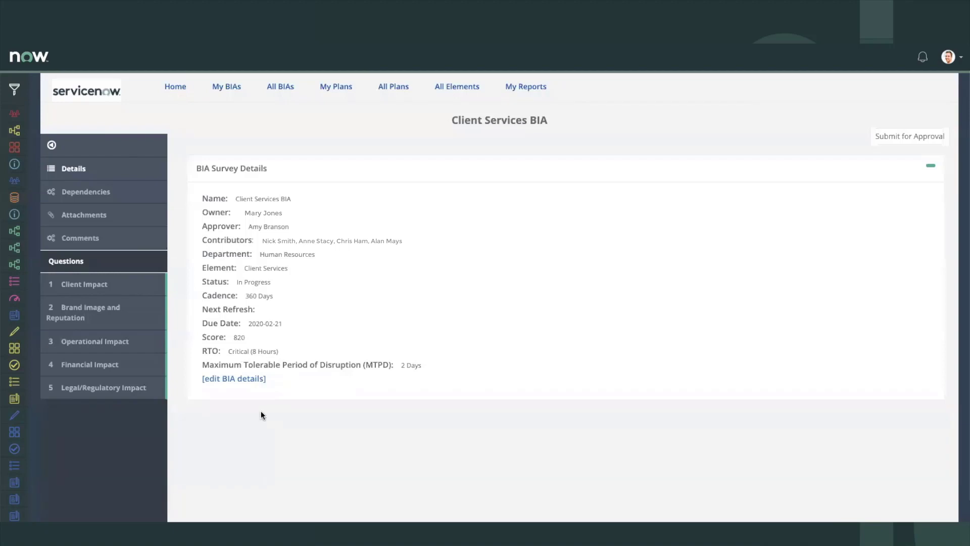
left_click(110, 190)
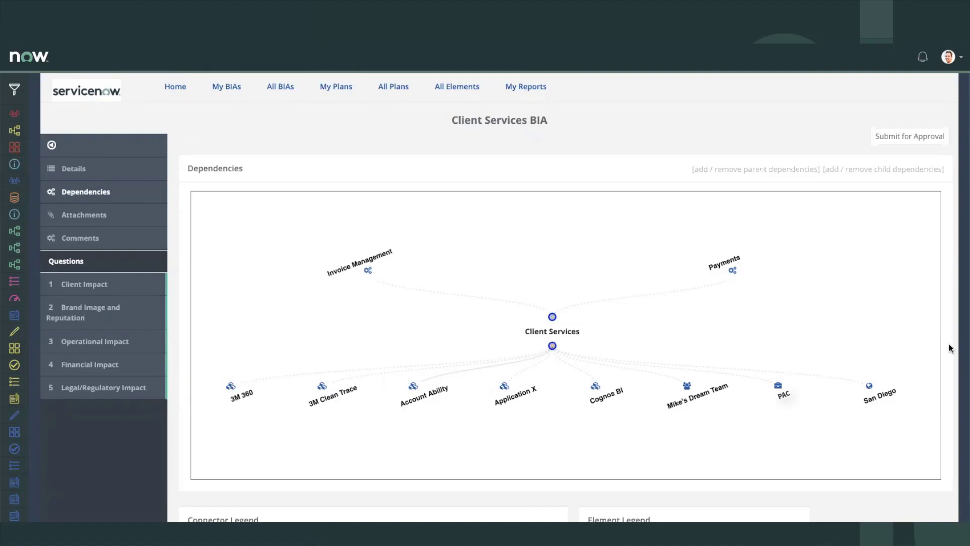
scroll(949, 348, "down", 2)
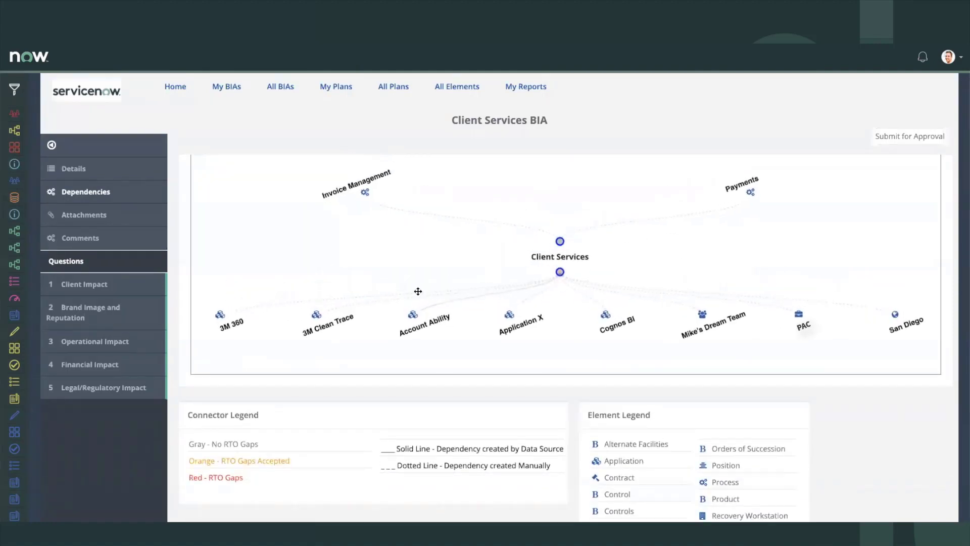
scroll(418, 291, "up", 3)
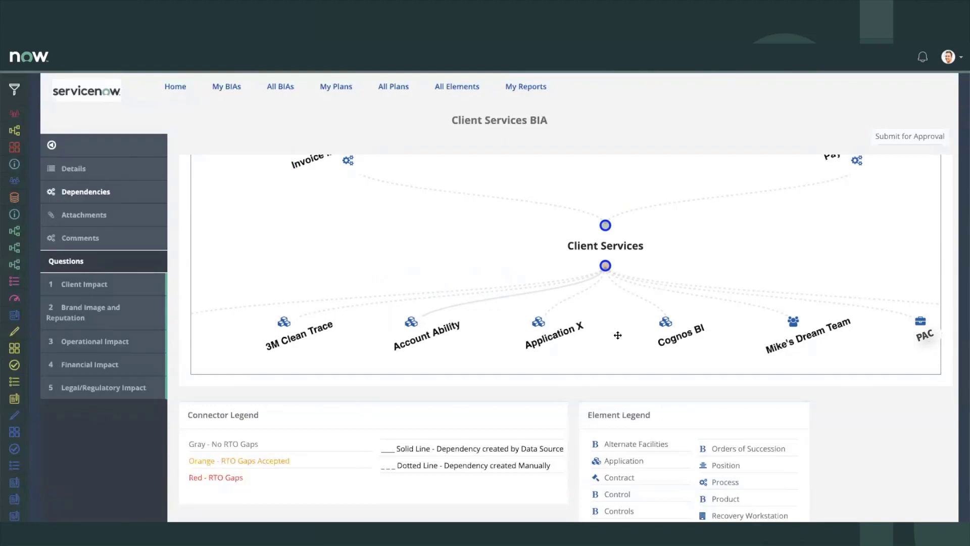
scroll(617, 335, "down", 4)
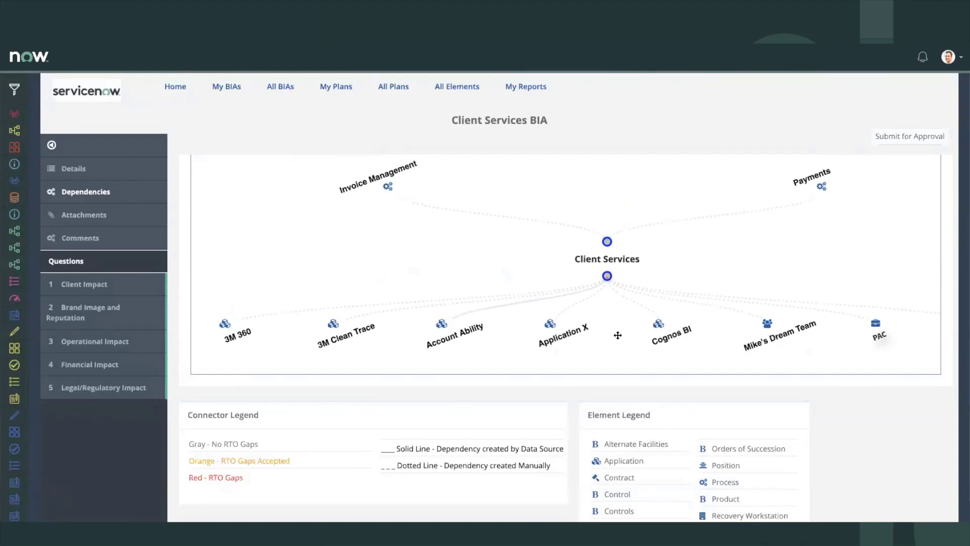
left_click_drag(628, 276, 569, 256)
scroll(893, 439, "up", 2)
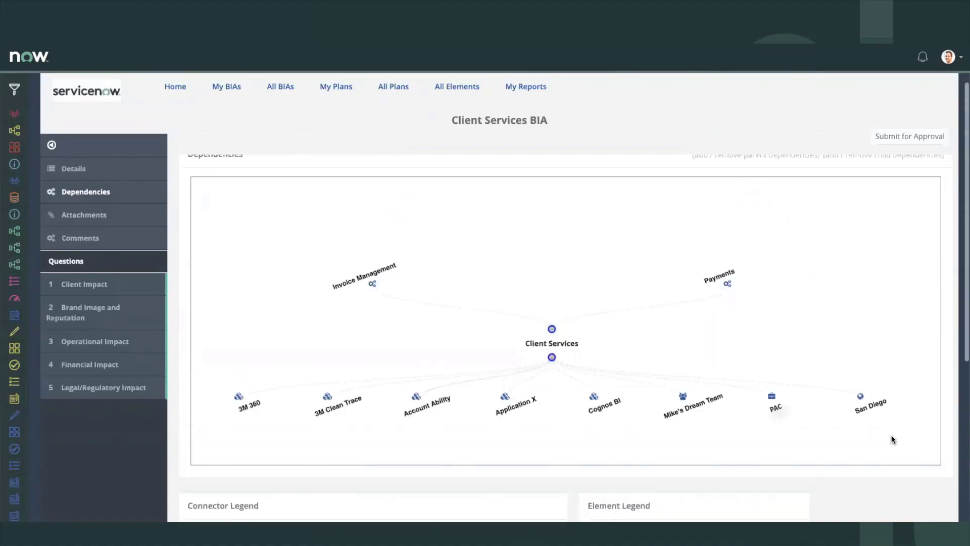
- List the Application elements available as child dependencies of Client Services, and close the selector without saving
left_click(884, 172)
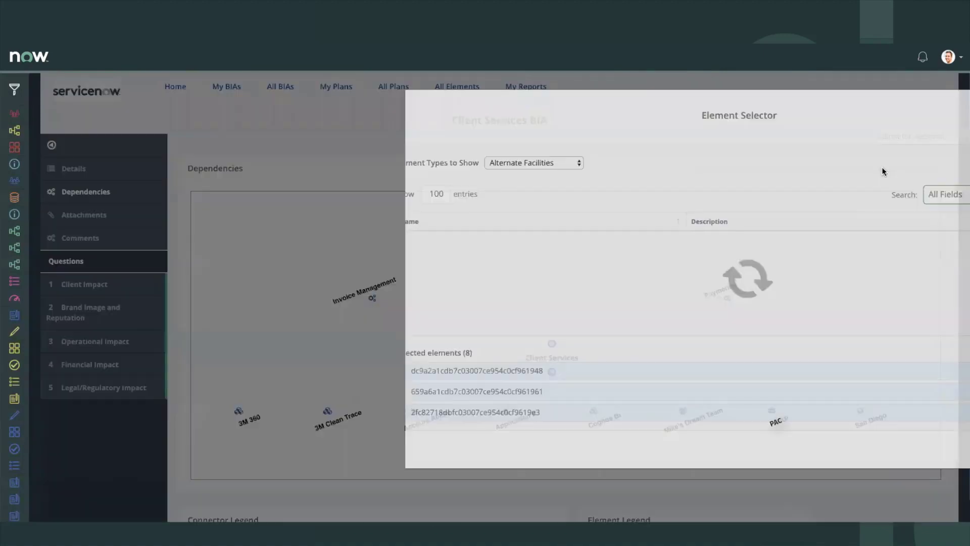
left_click(320, 163)
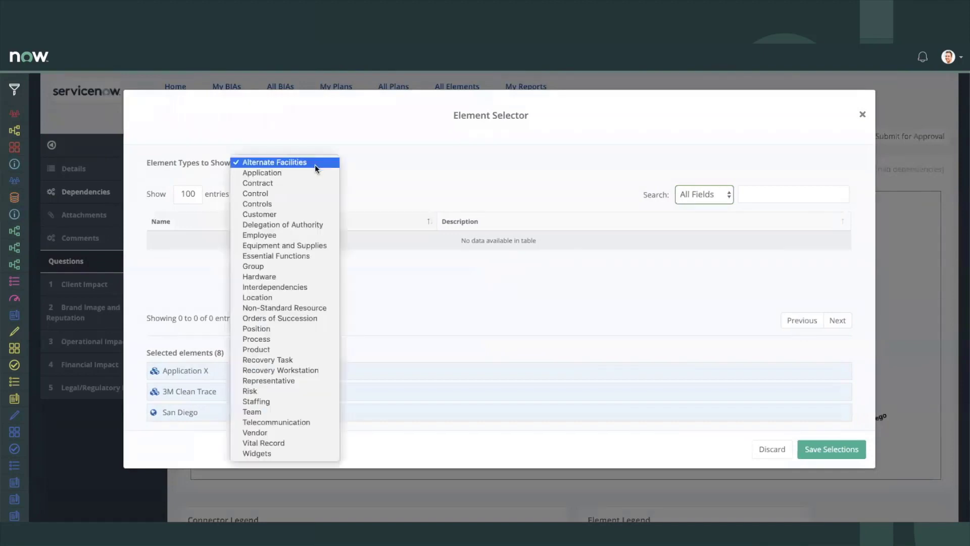
left_click(302, 173)
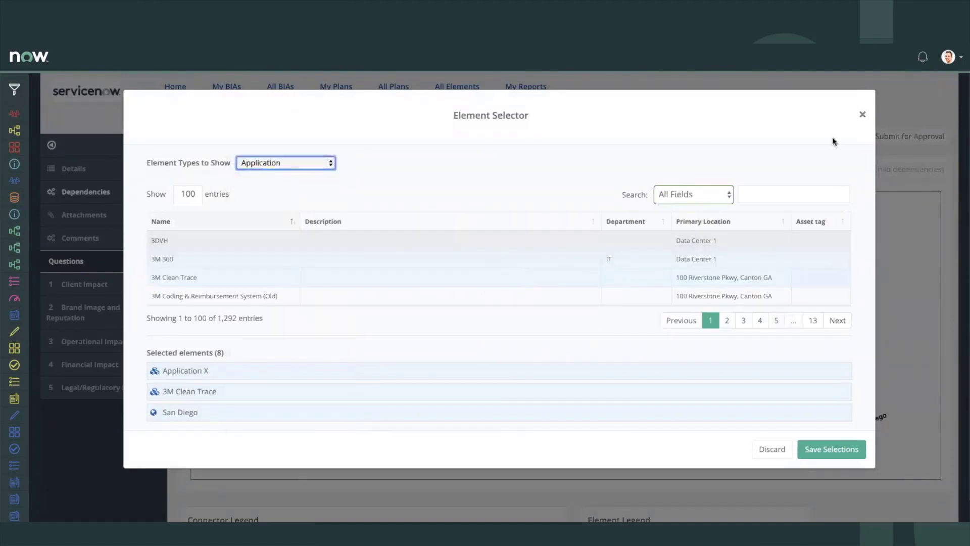
left_click(862, 117)
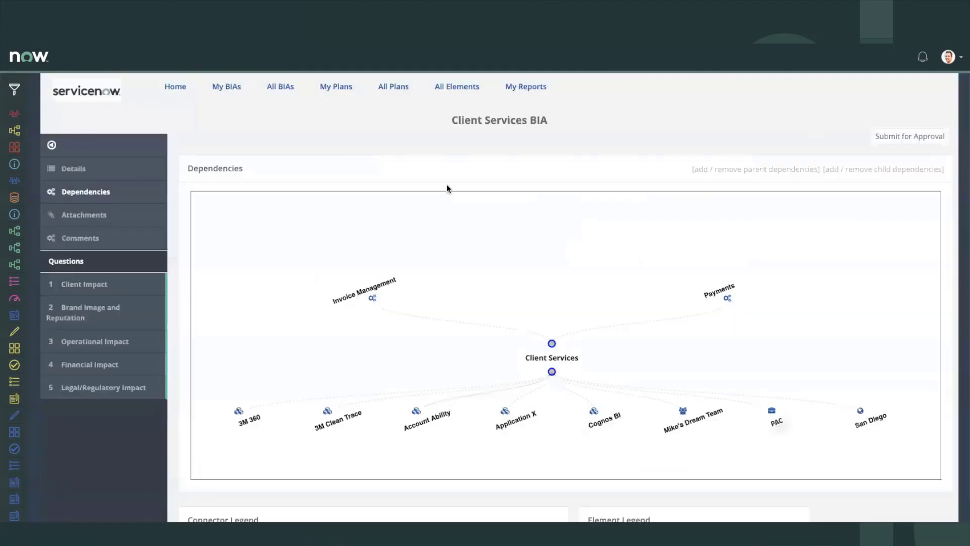
- Examine the Client Impact ratings by outage duration and the rating options for 0-4 Hours, keeping the current answer
left_click(102, 291)
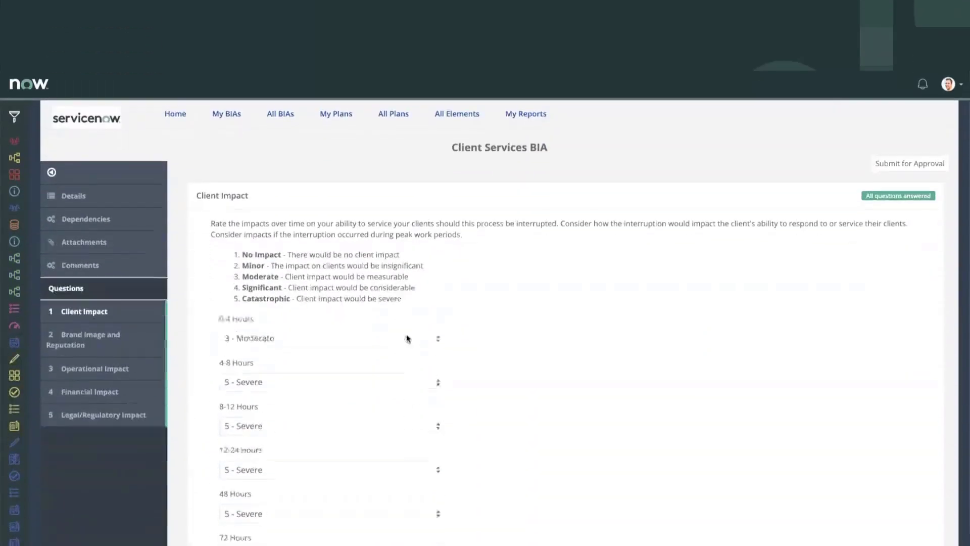
scroll(406, 307, "down", 2)
scroll(406, 307, "down", 1)
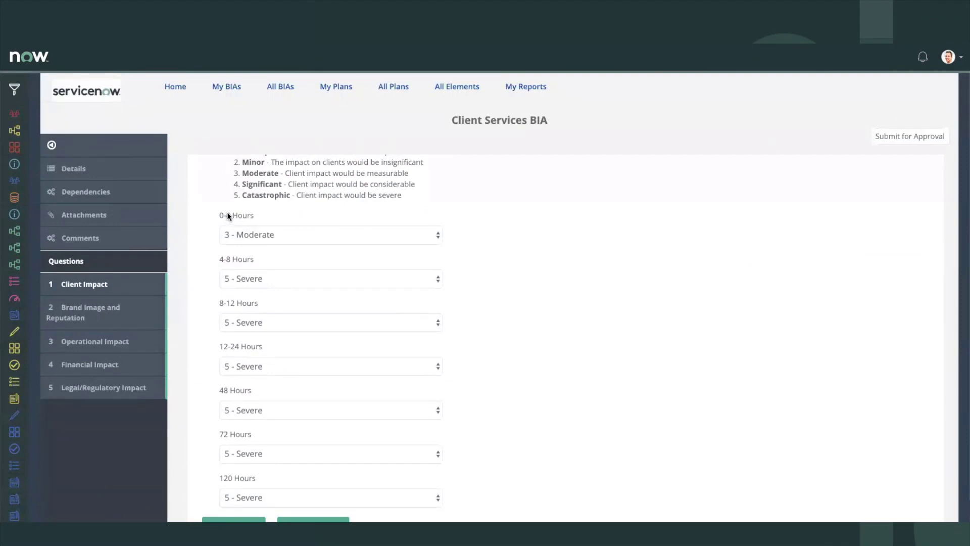
left_click(278, 233)
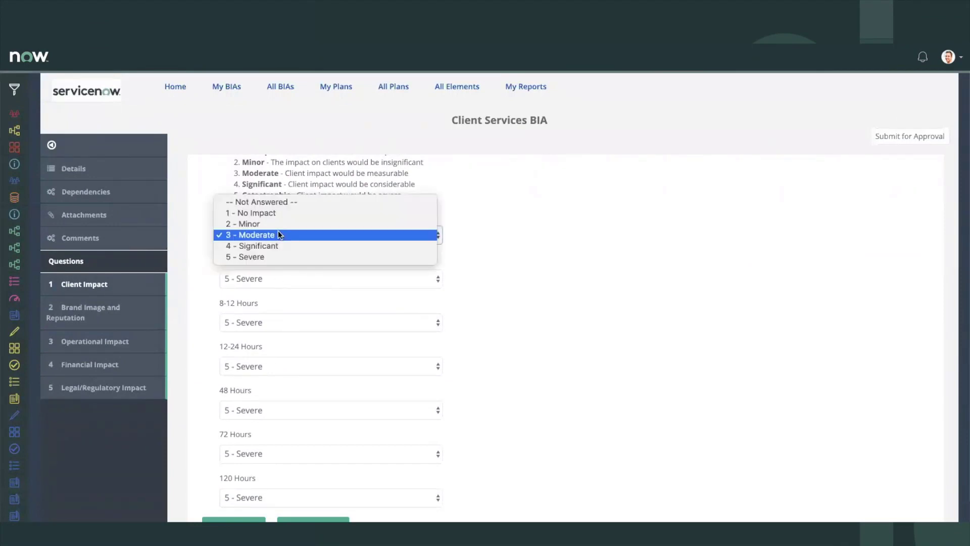
left_click(560, 258)
scroll(349, 328, "up", 2)
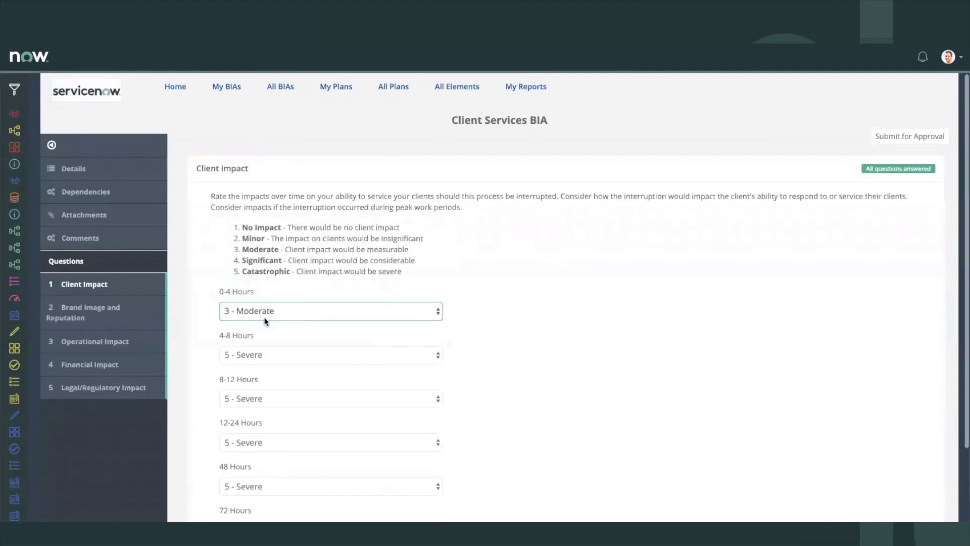
- Return to the BIA survey details, highlight the score, and expand the navigator's favorites
left_click(76, 168)
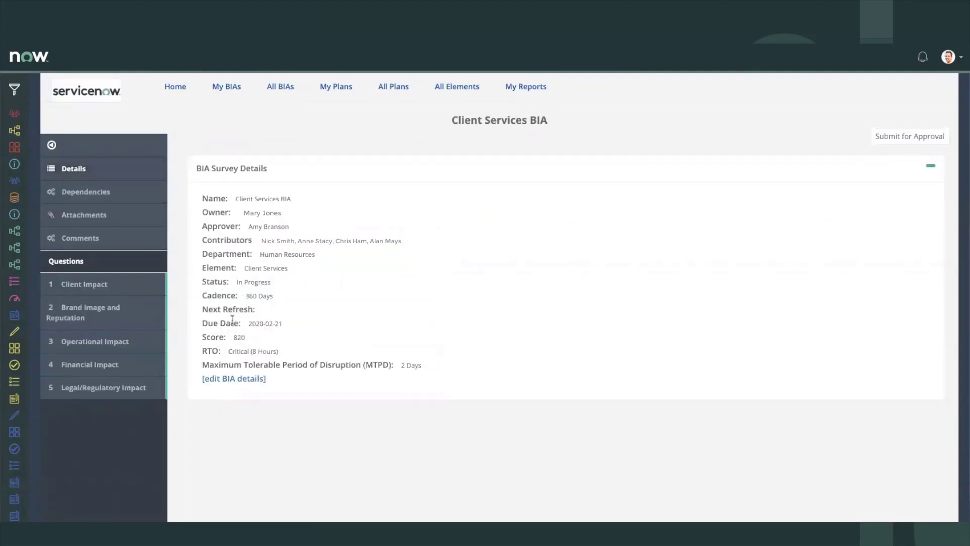
left_click_drag(197, 336, 253, 338)
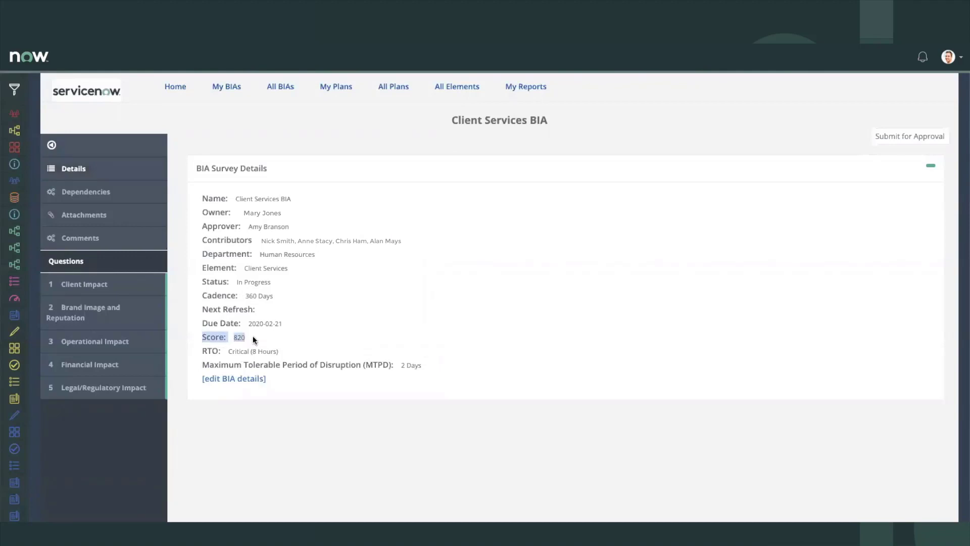
left_click(326, 330)
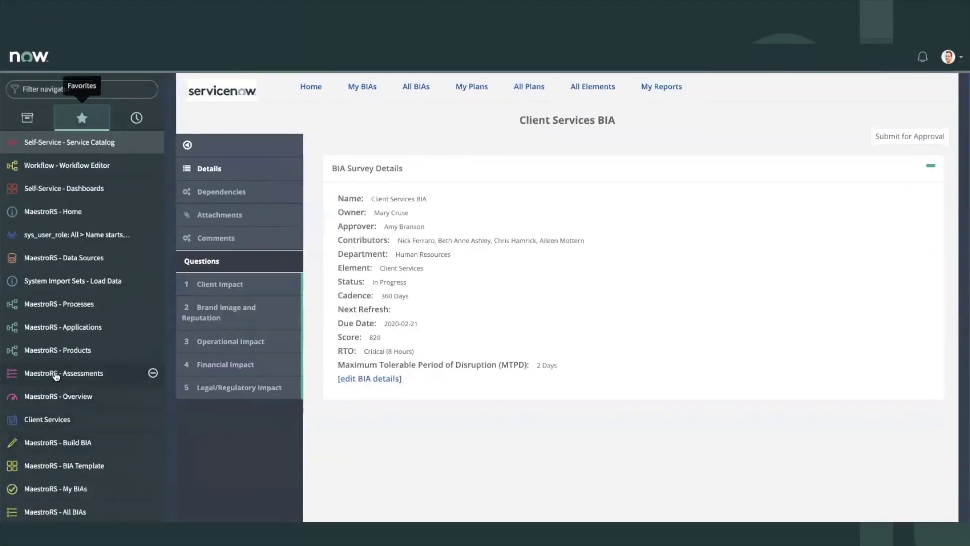
- Open the Raleigh, NC Site Risk Assessment from the MaestroRS assessments and examine its list of threats
left_click(55, 374)
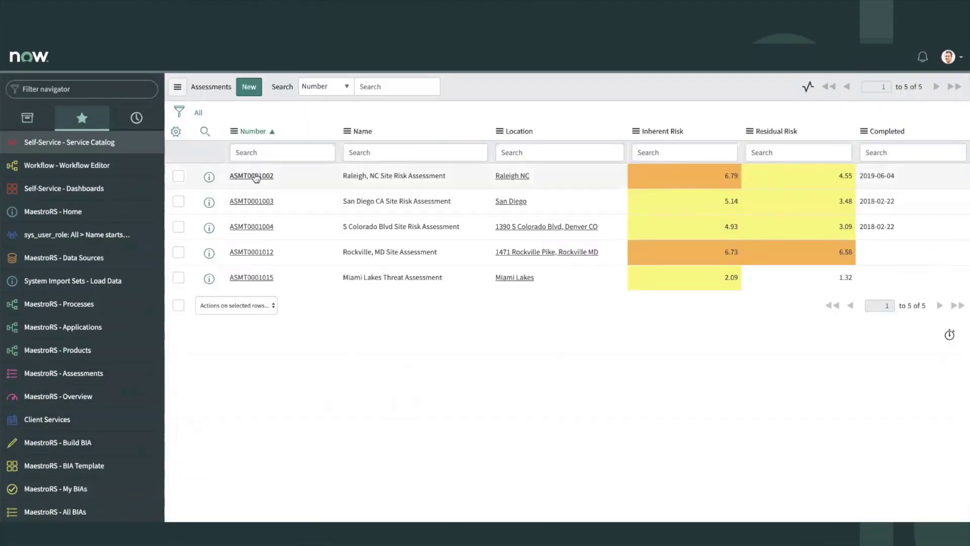
left_click(256, 176)
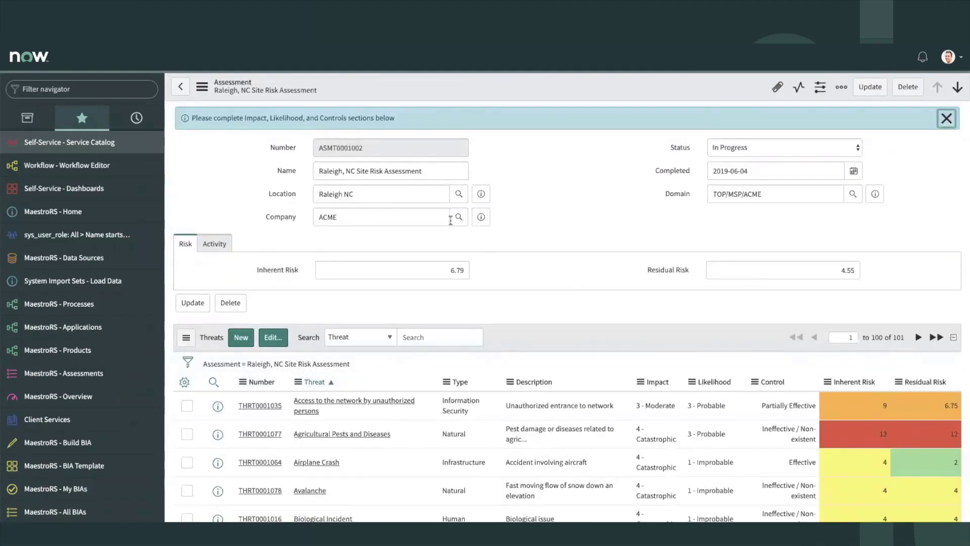
scroll(582, 255, "down", 3)
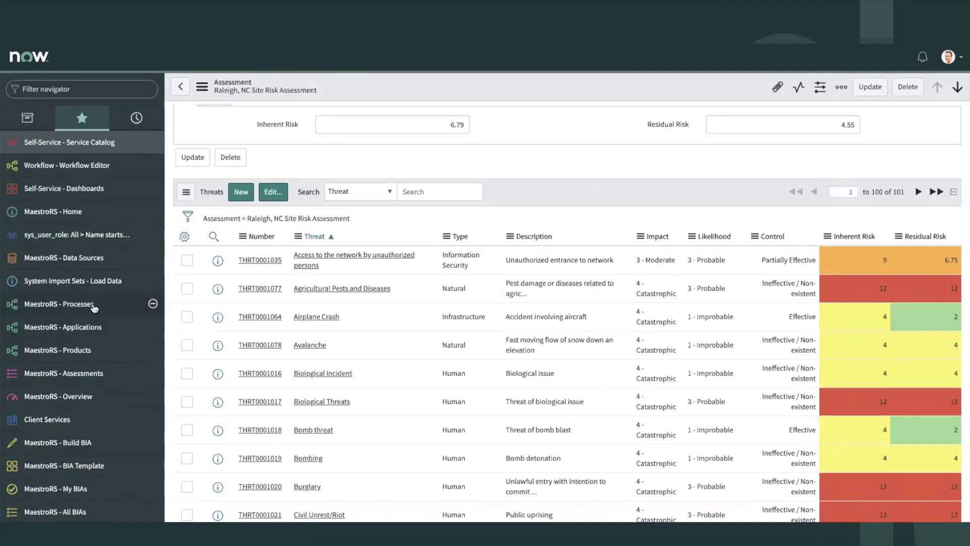
- In the risk overview, hide Human and Information Security from the Overall Inherent Risk chart and drill into San Diego's Natural risks
left_click(61, 399)
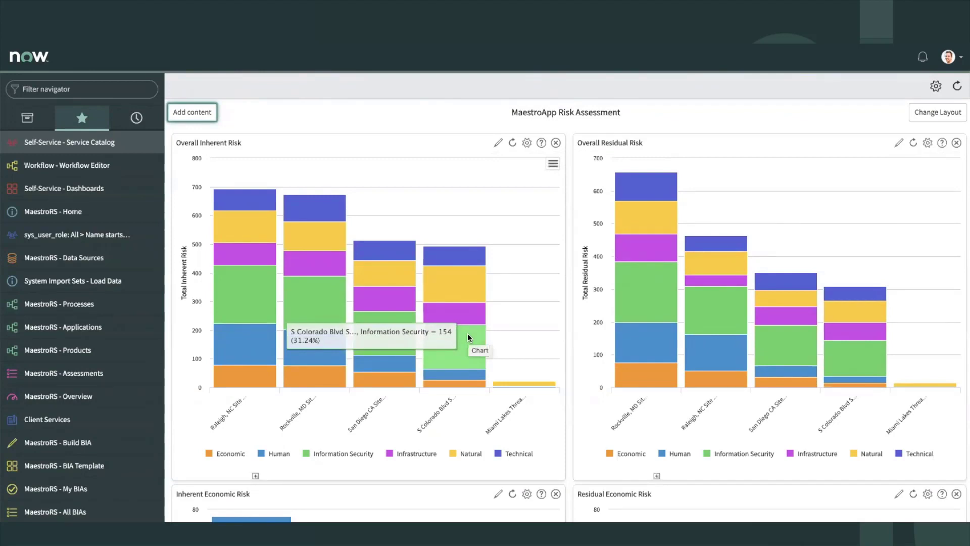
scroll(468, 332, "down", 2)
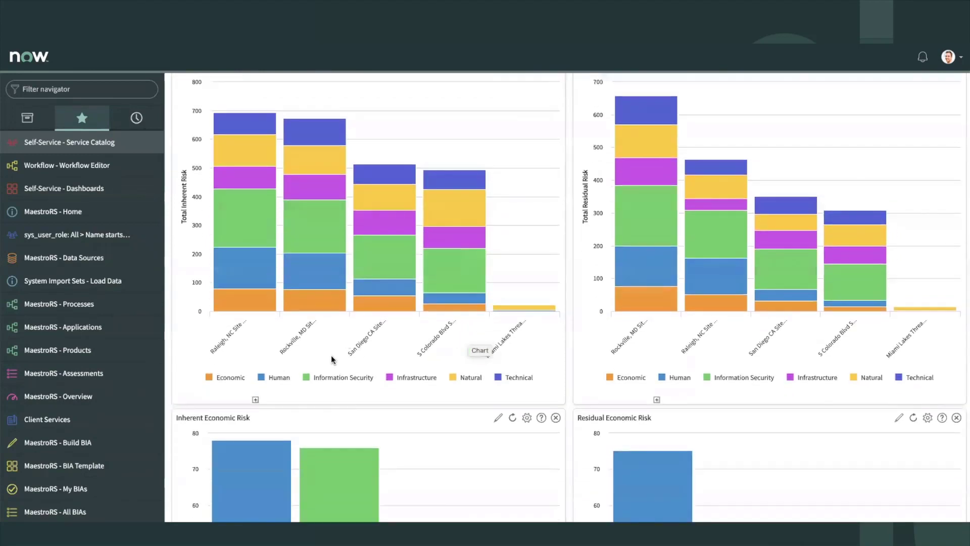
left_click(264, 379)
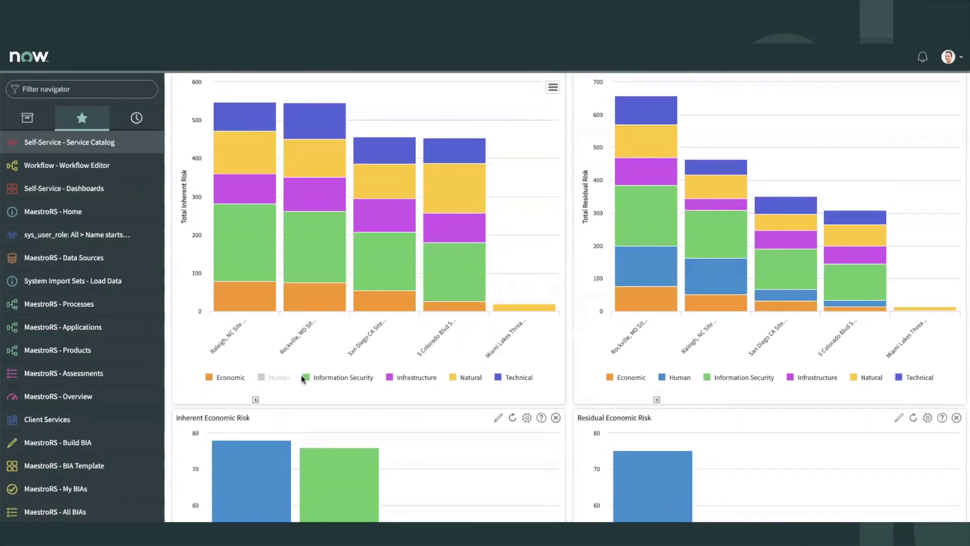
left_click(304, 378)
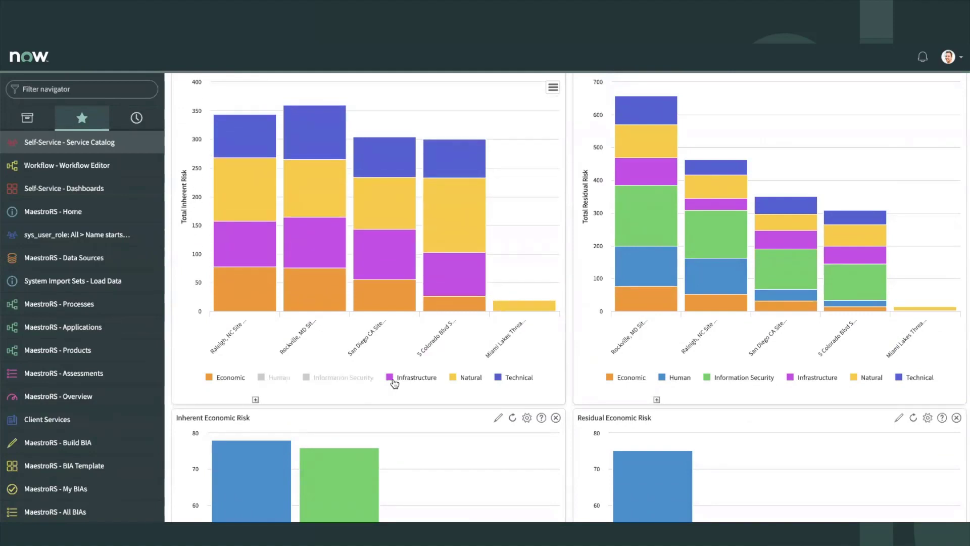
left_click(387, 226)
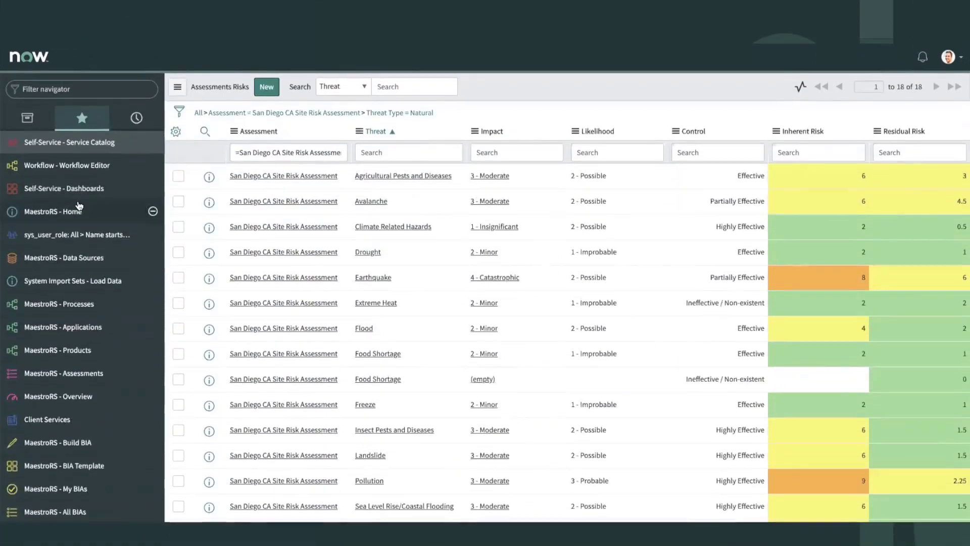
- Open the Human Resources - BC Plan record from the favorites and display it in the plan viewer
scroll(80, 468, "down", 5)
scroll(80, 227, "down", 2)
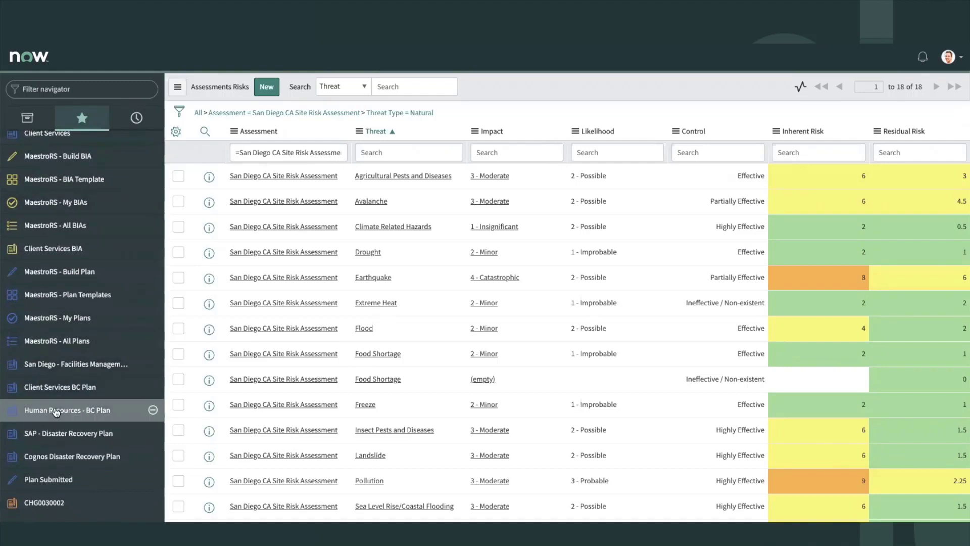
left_click(56, 413)
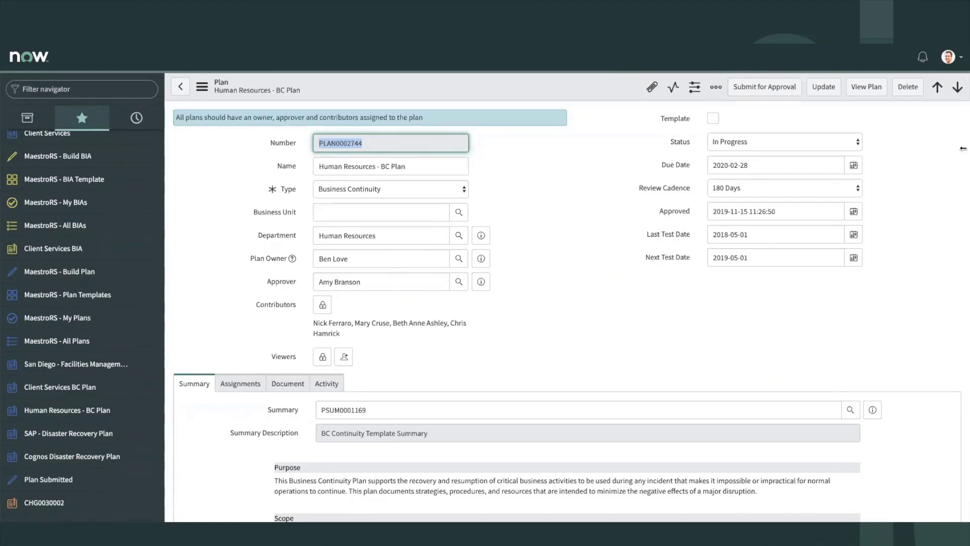
left_click(867, 91)
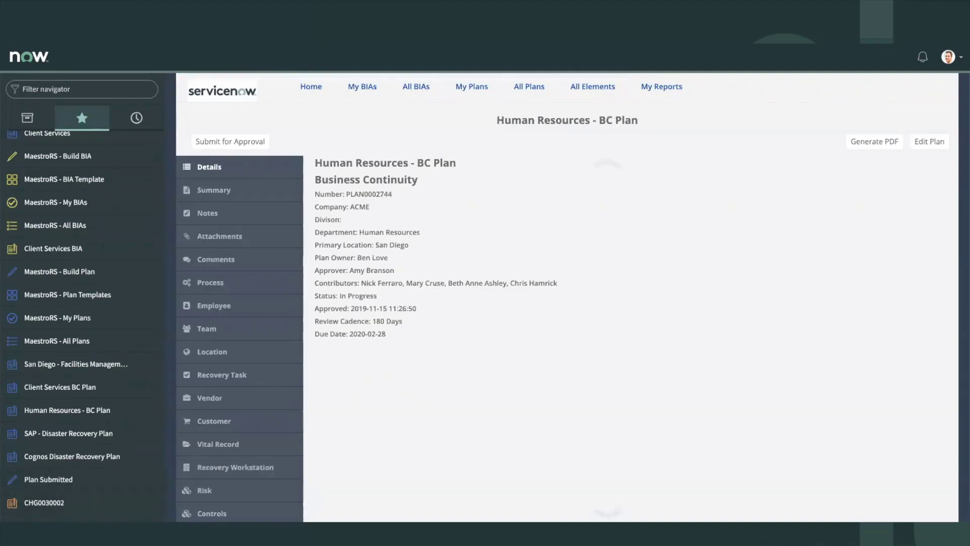
- Collapse the navigator and view the Summary and Process sections of the Human Resources plan
left_click(12, 531)
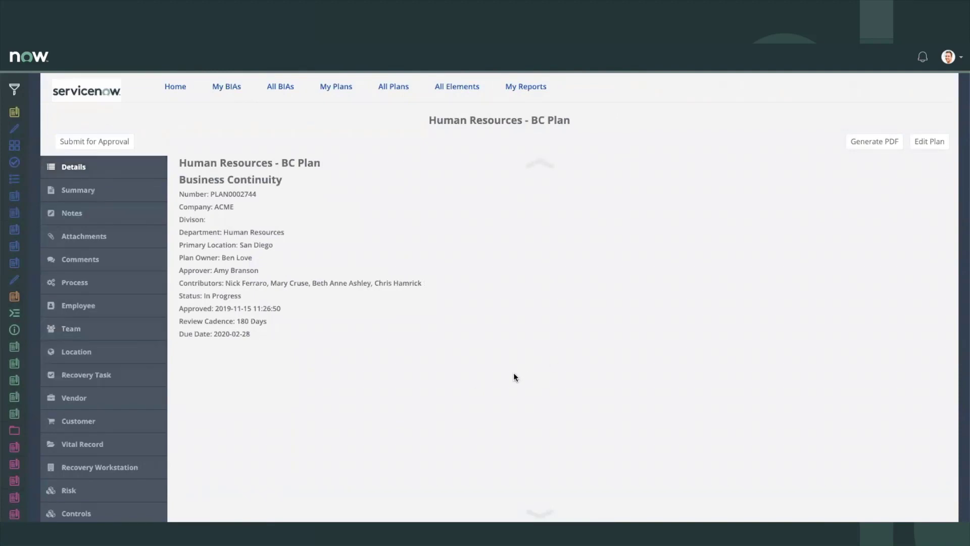
left_click(90, 192)
left_click(80, 273)
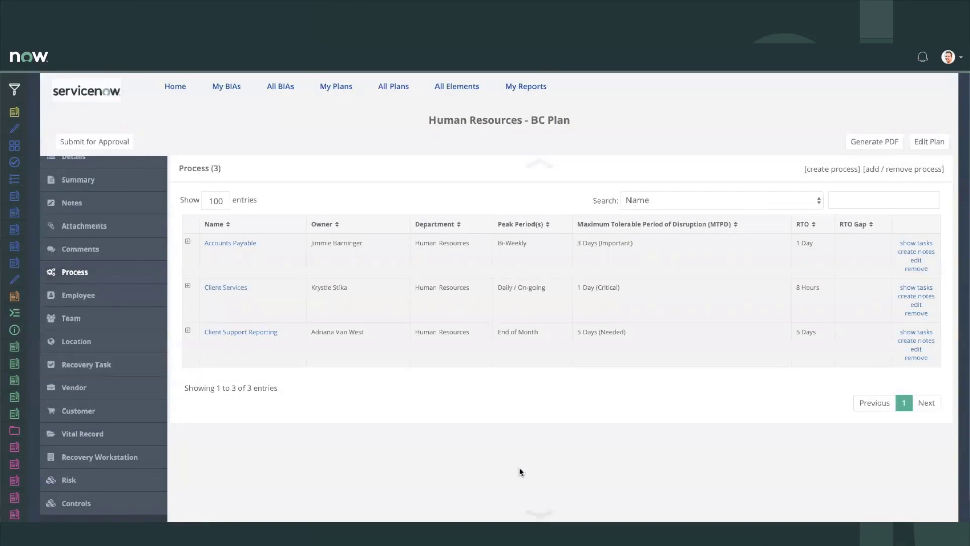
- Go to the plan's Employee section, open the first employee's record for editing, and preview its reference record
left_click(540, 516)
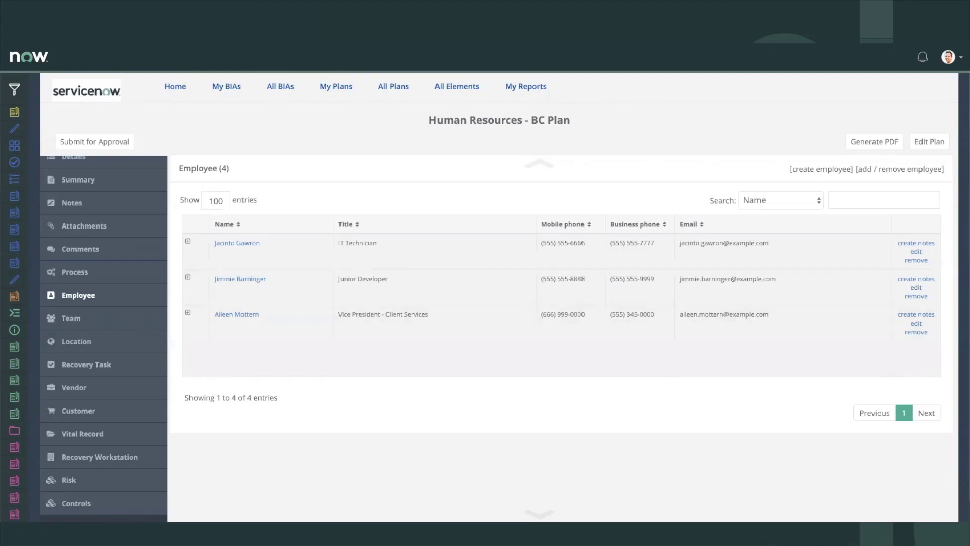
left_click(916, 251)
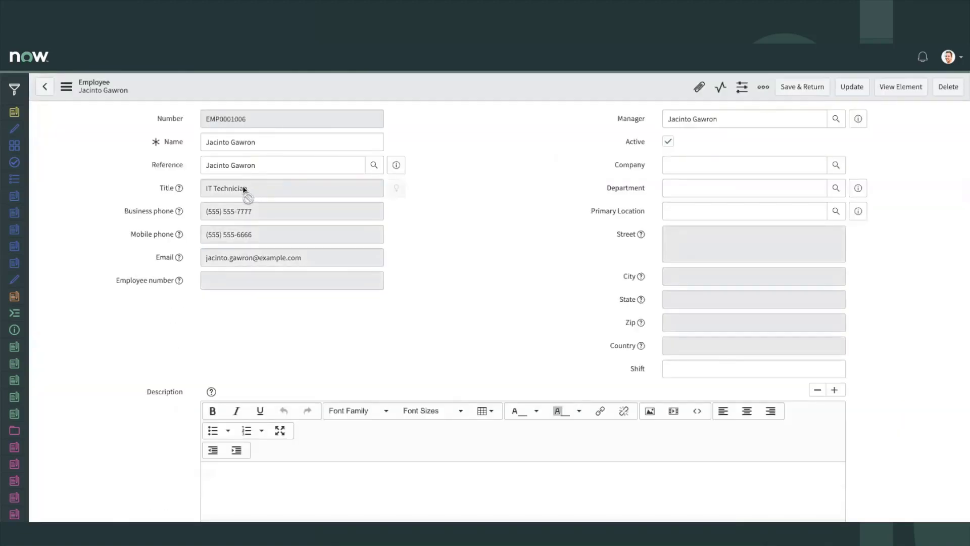
left_click(396, 165)
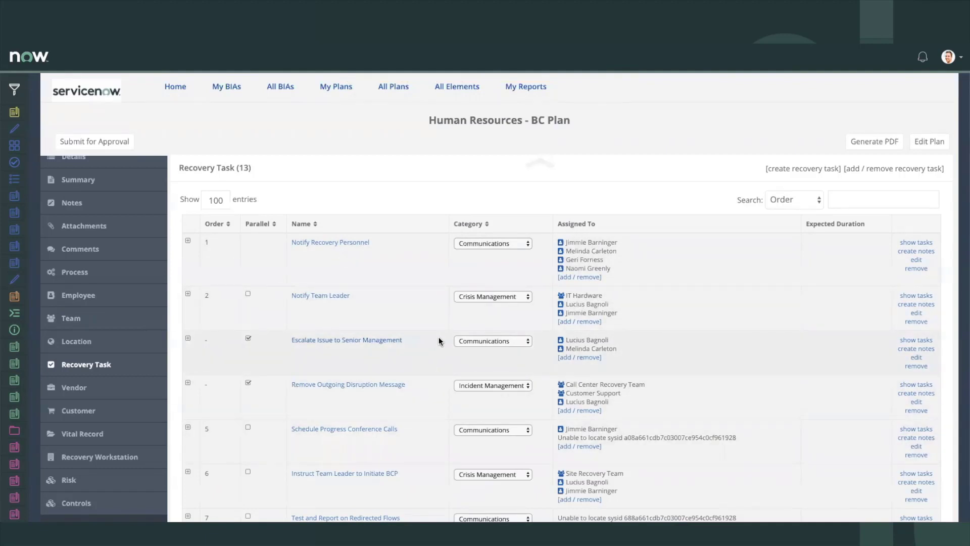
- Show the supplemental plan tasks of the Escalate Issue to Senior Management recovery task, and hide them again
left_click(916, 340)
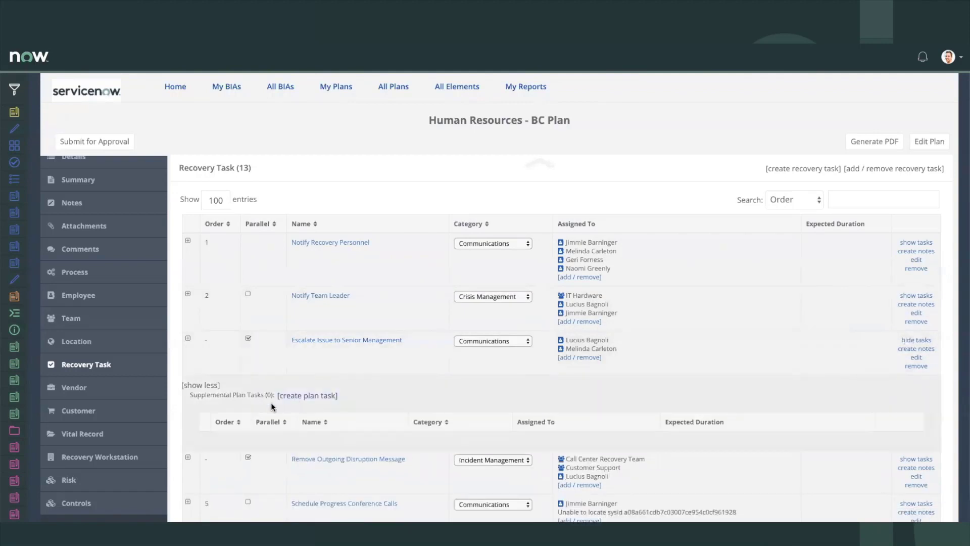
left_click(925, 340)
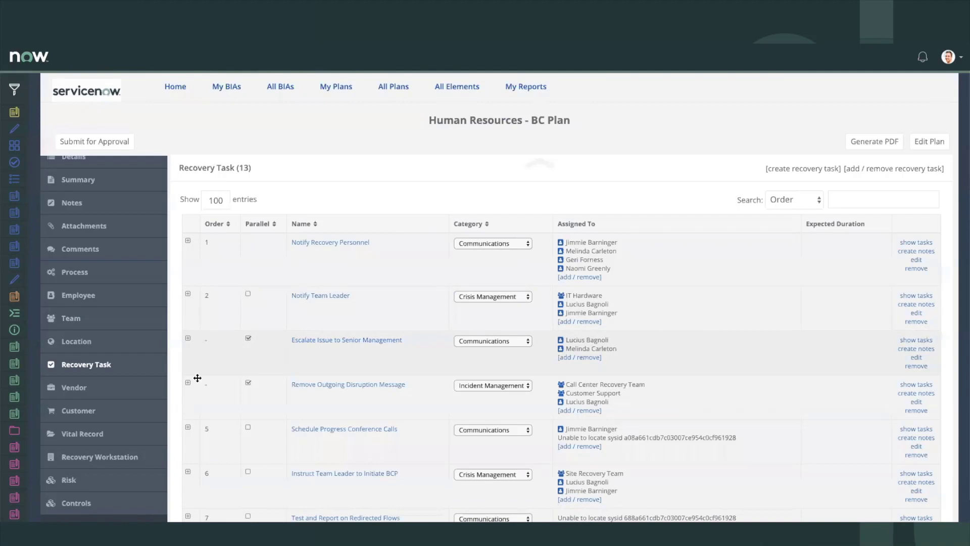
- Review the Loss of Confidentiality record from the plan's Risk section and the emergency change procedures control from its Controls section
left_click(92, 478)
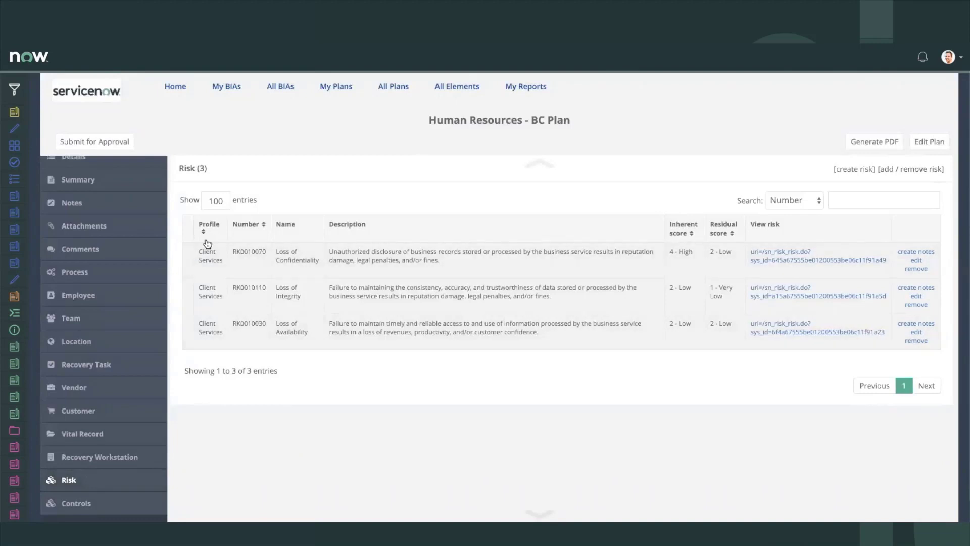
left_click(775, 256)
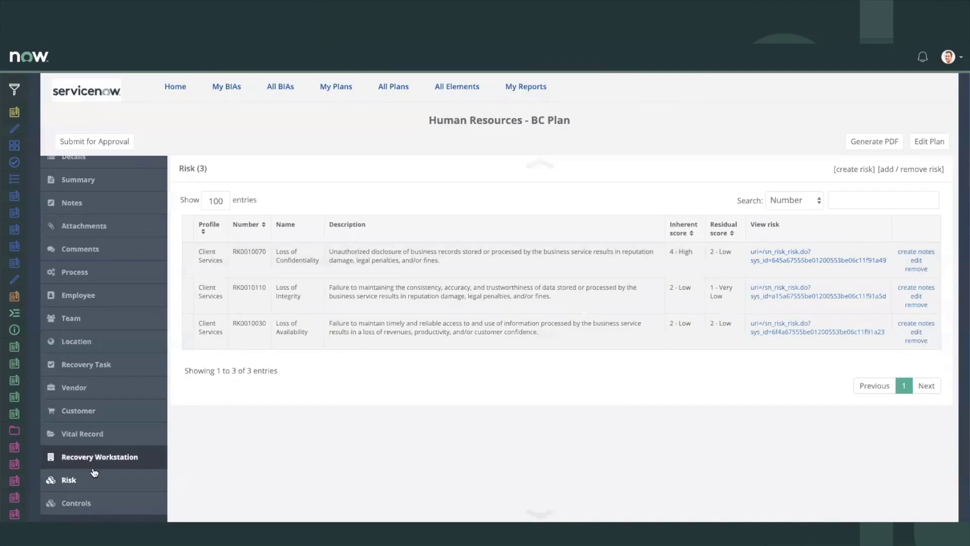
left_click(81, 502)
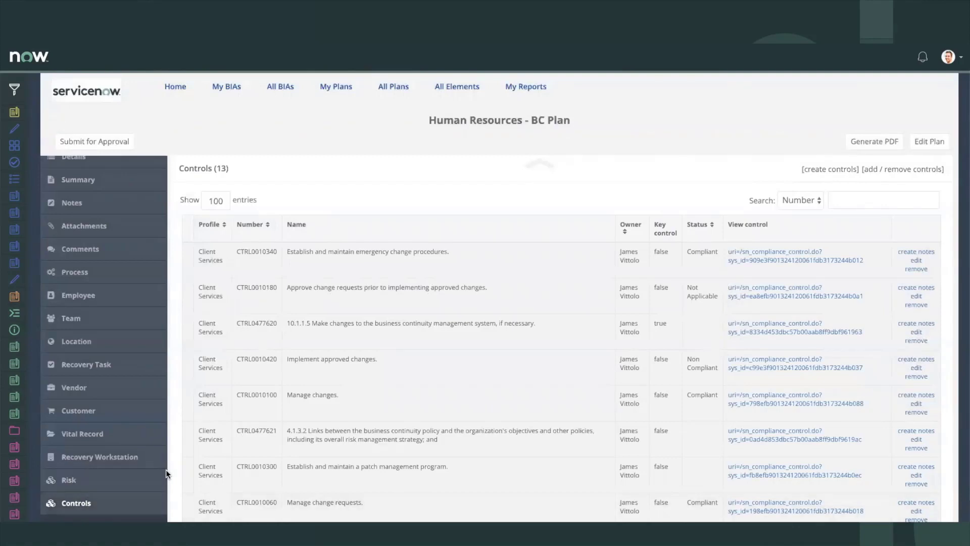
left_click(765, 257)
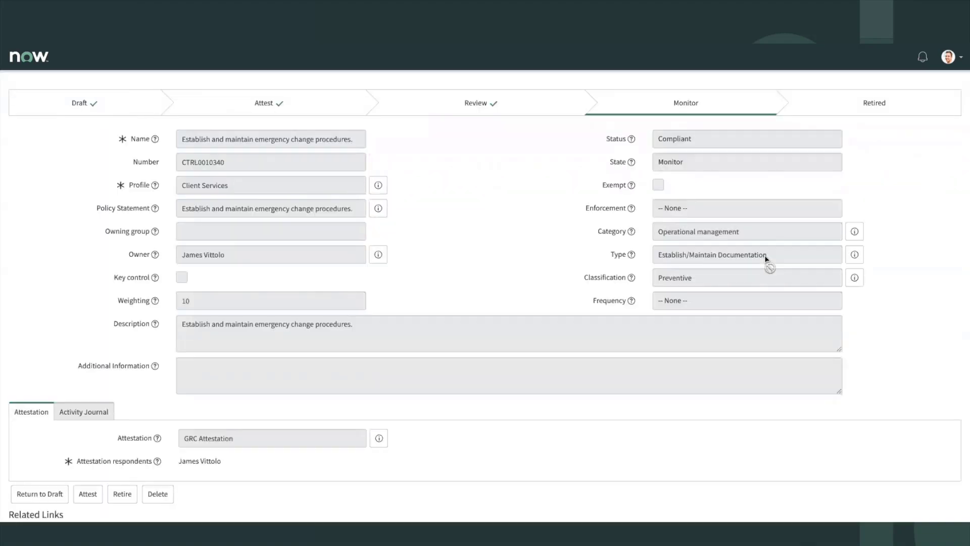
scroll(560, 208, "down", 3)
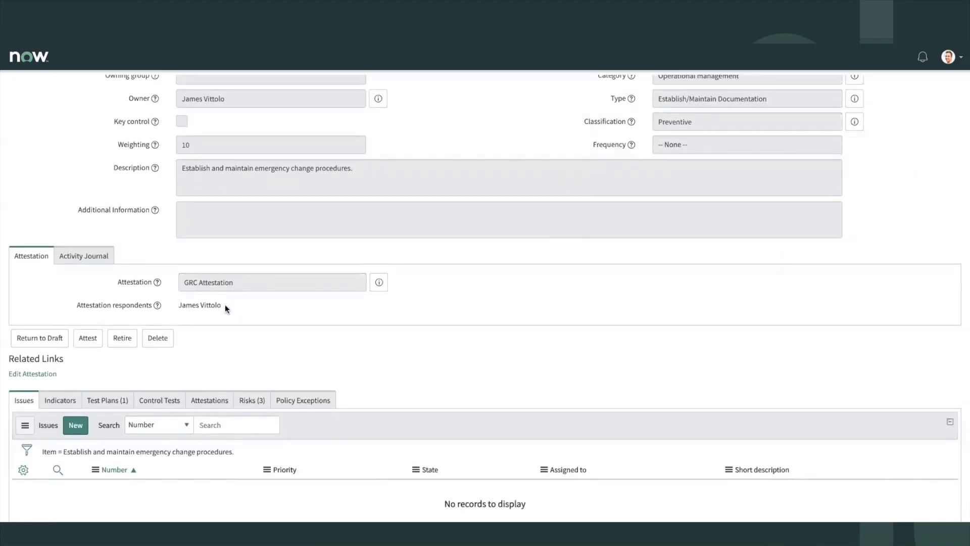
scroll(349, 279, "up", 4)
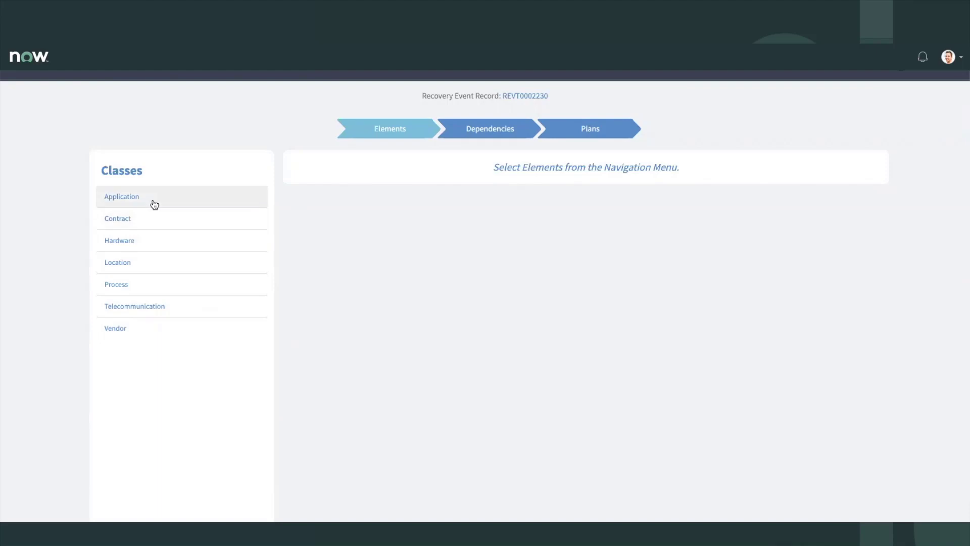
- Filter the recovery event's Location records by name for Data Center and select Data Center 1 as the affected element
left_click(117, 267)
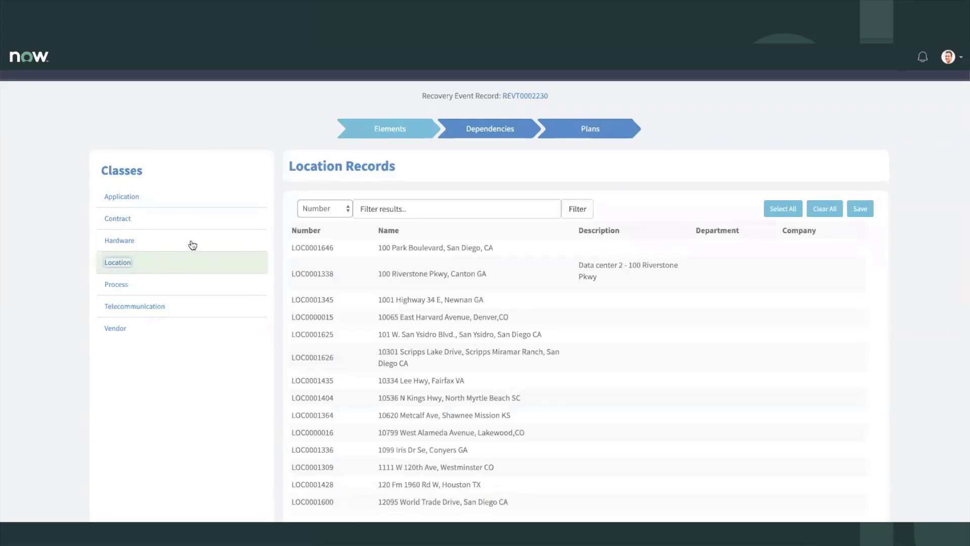
left_click(323, 208)
left_click(317, 221)
left_click(428, 210)
type("Data Center")
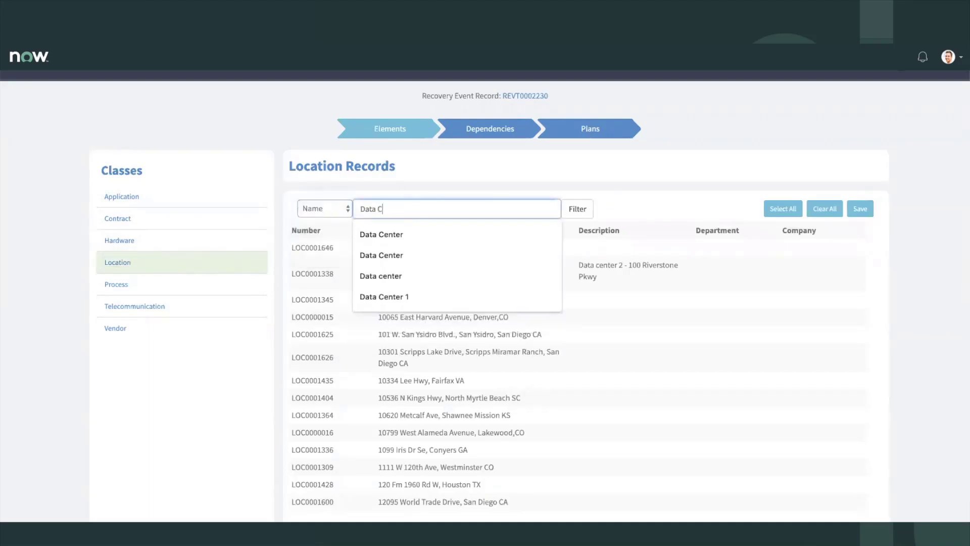
left_click(580, 212)
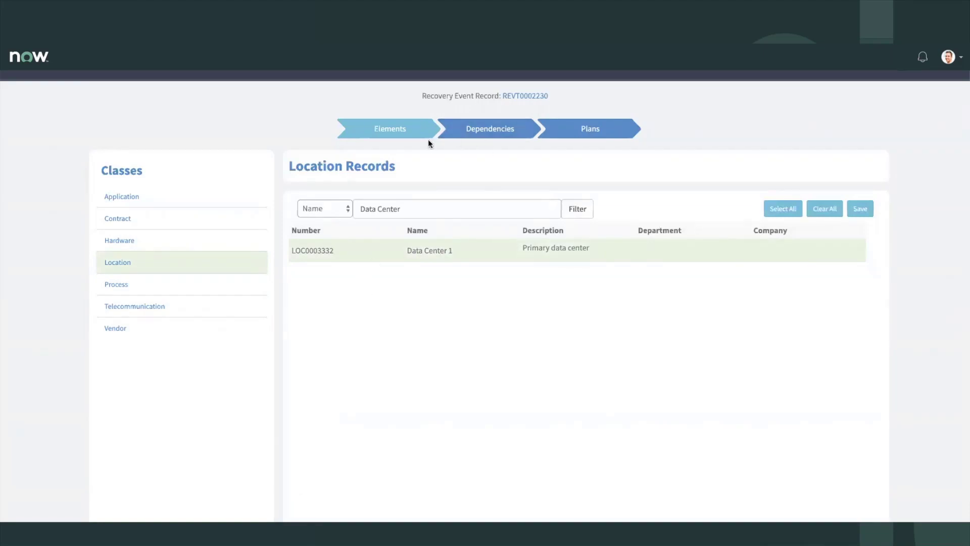
- Load the impacted dependencies of Data Center 1, review them, and select Cognos BI and Application X
left_click(489, 134)
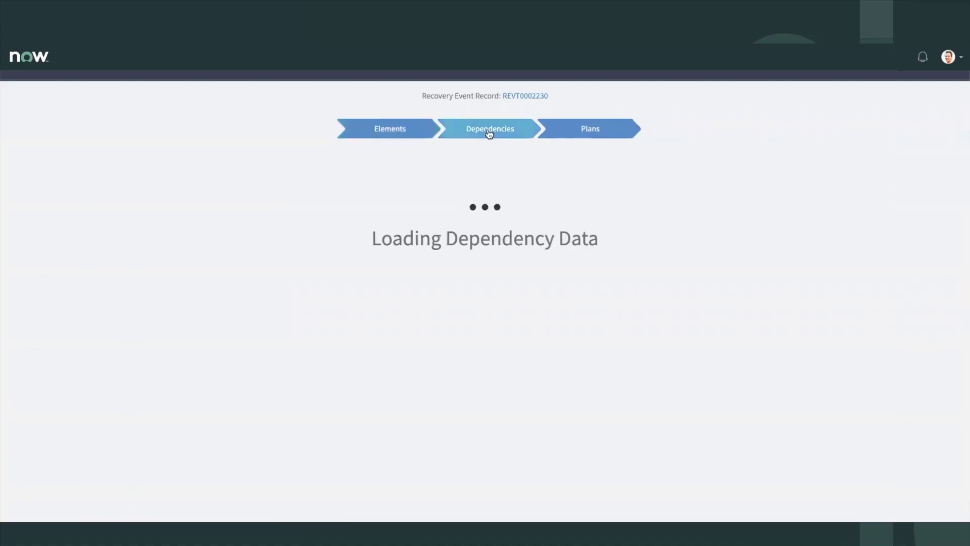
left_click(136, 229)
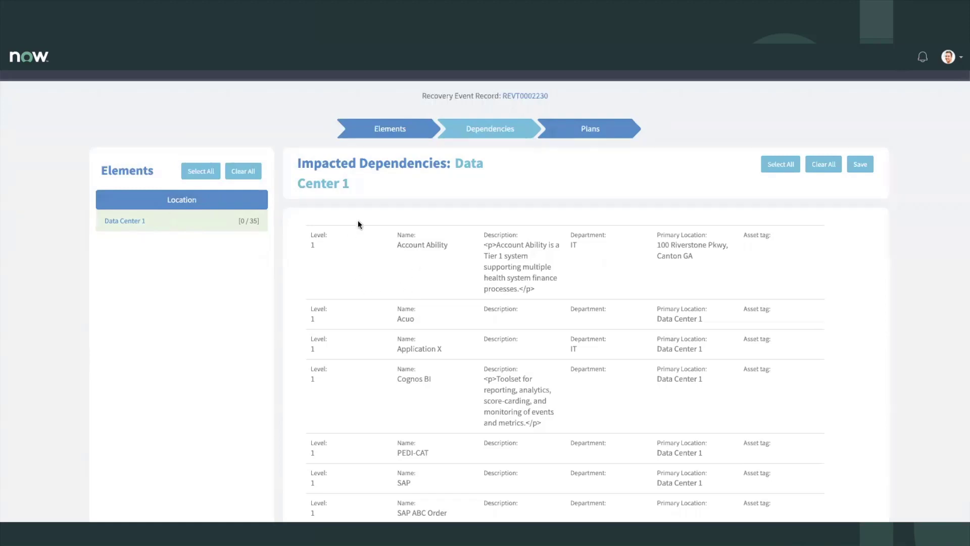
scroll(350, 389, "down", 3)
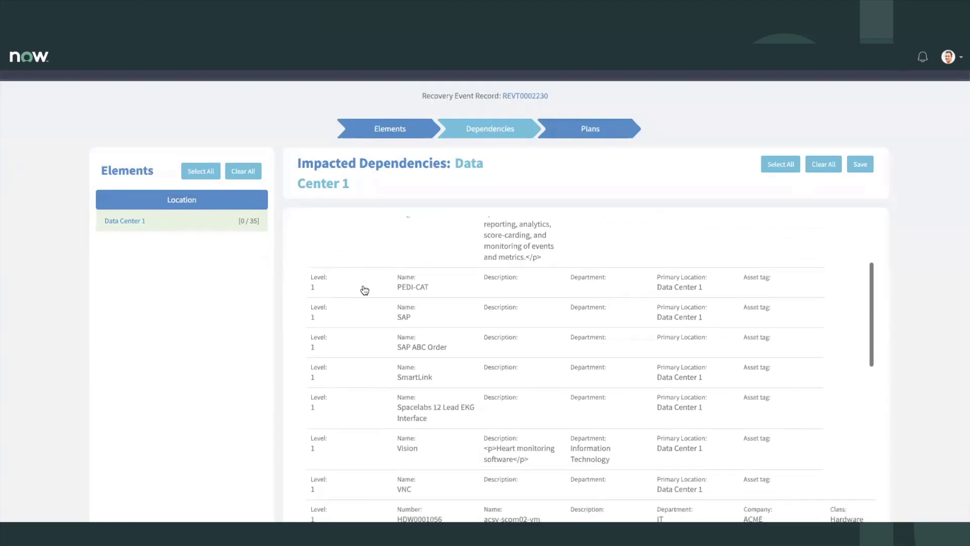
scroll(388, 301, "down", 10)
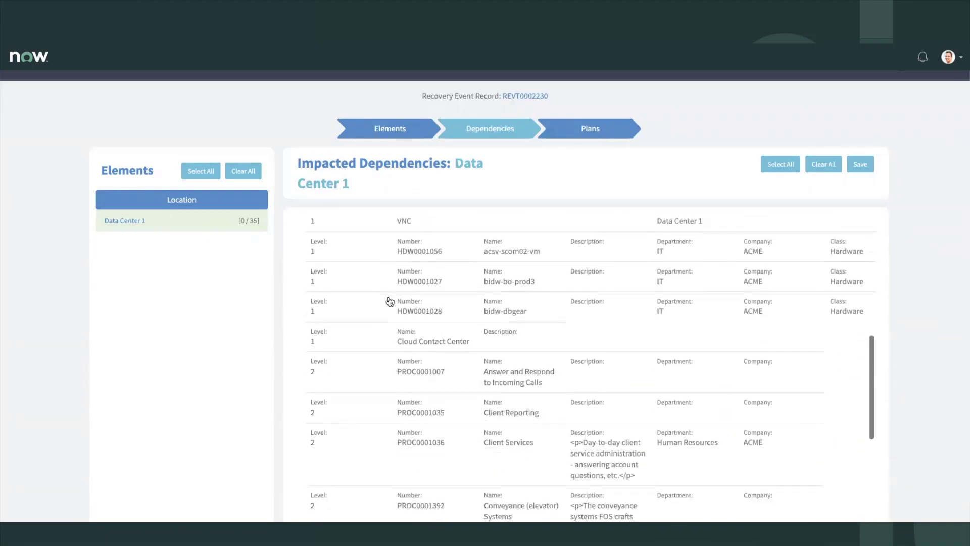
scroll(390, 302, "down", 3)
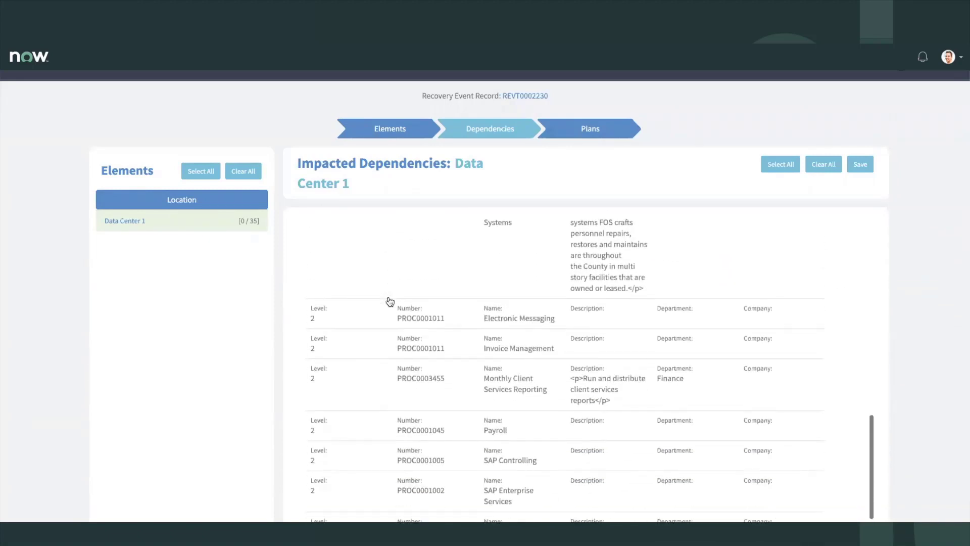
scroll(390, 302, "down", 5)
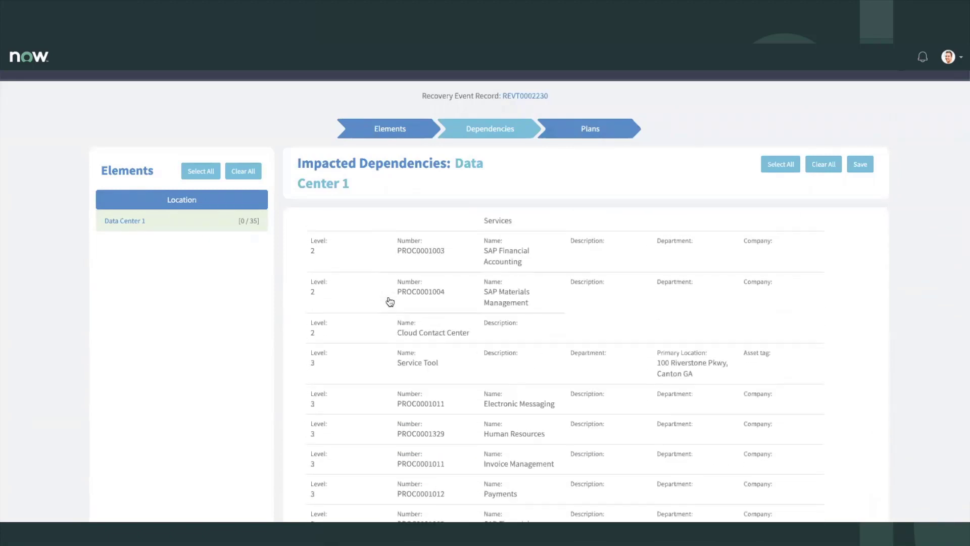
scroll(390, 302, "down", 2)
scroll(390, 301, "up", 10)
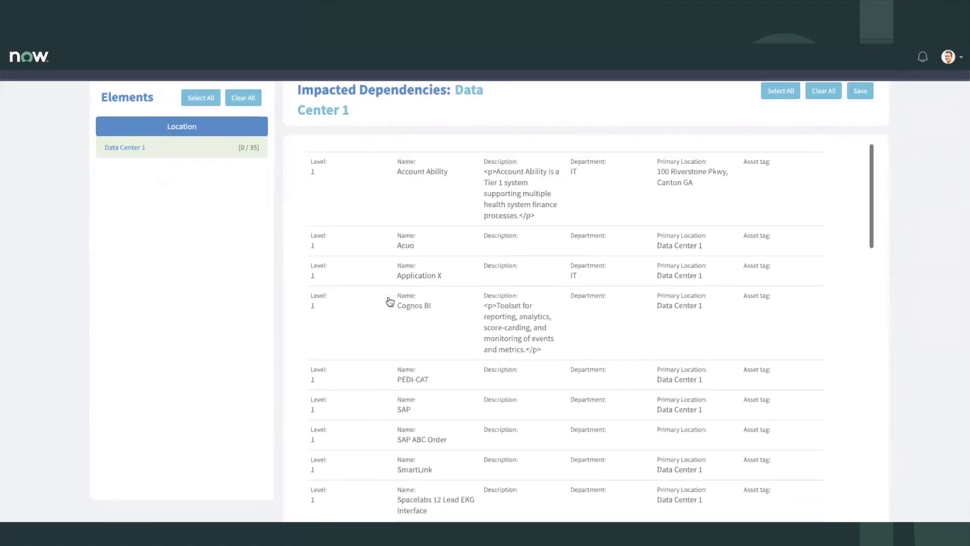
scroll(390, 302, "up", 2)
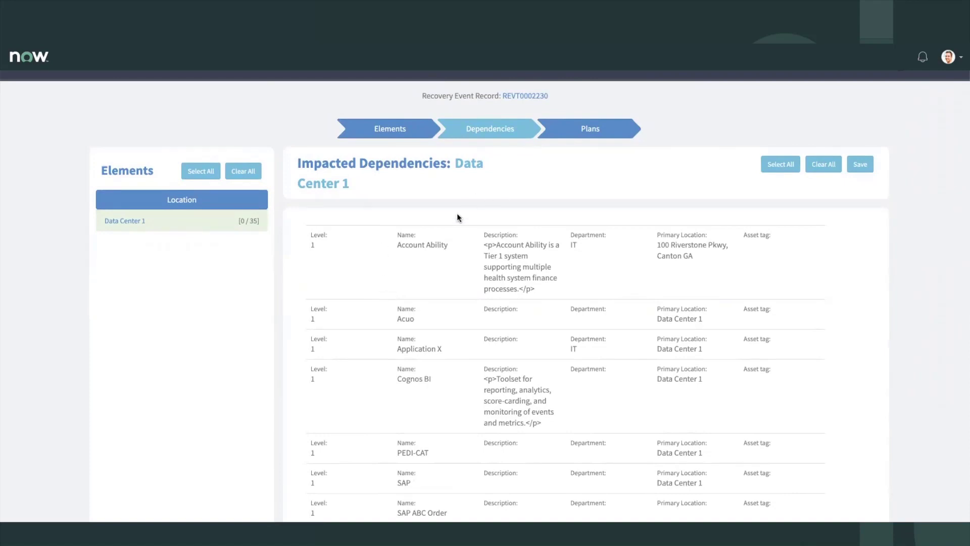
left_click(378, 398)
left_click(414, 350)
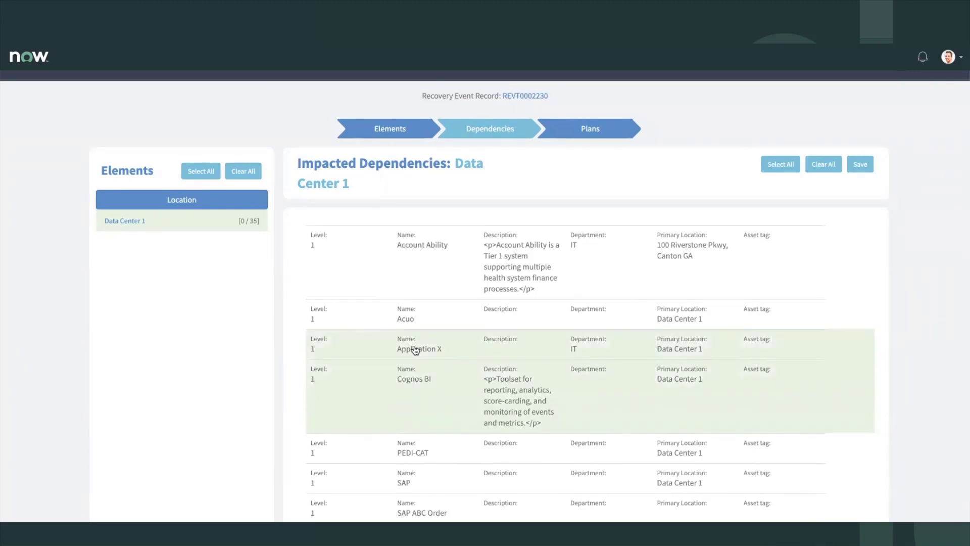
- Choose the Cognos and Application Z disaster recovery plans for the recovery event and update the event
left_click(584, 130)
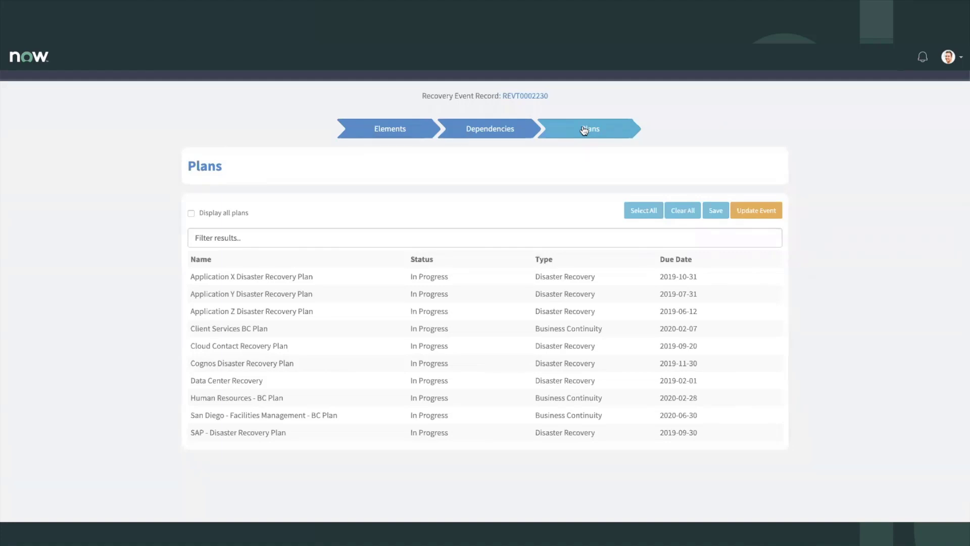
left_click(651, 215)
left_click(682, 211)
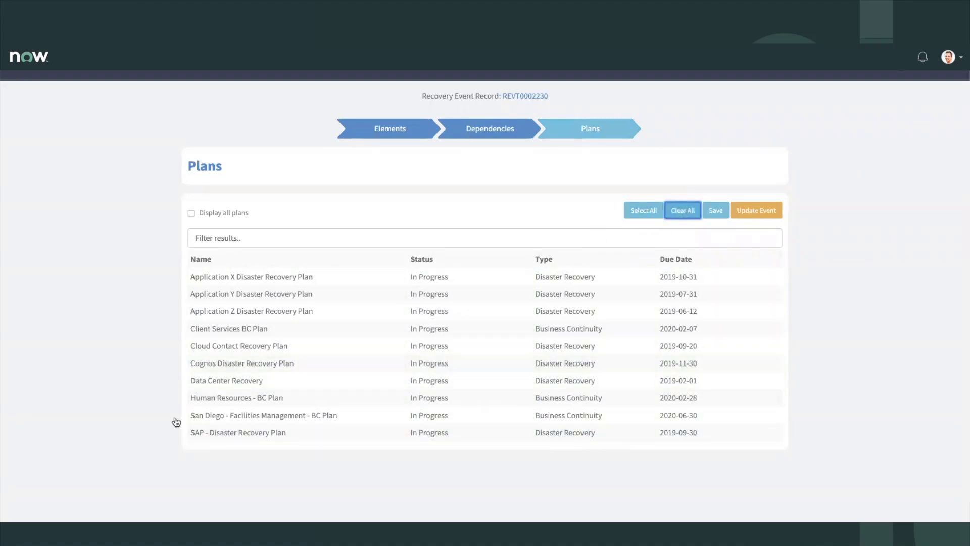
left_click(244, 363)
left_click(237, 313)
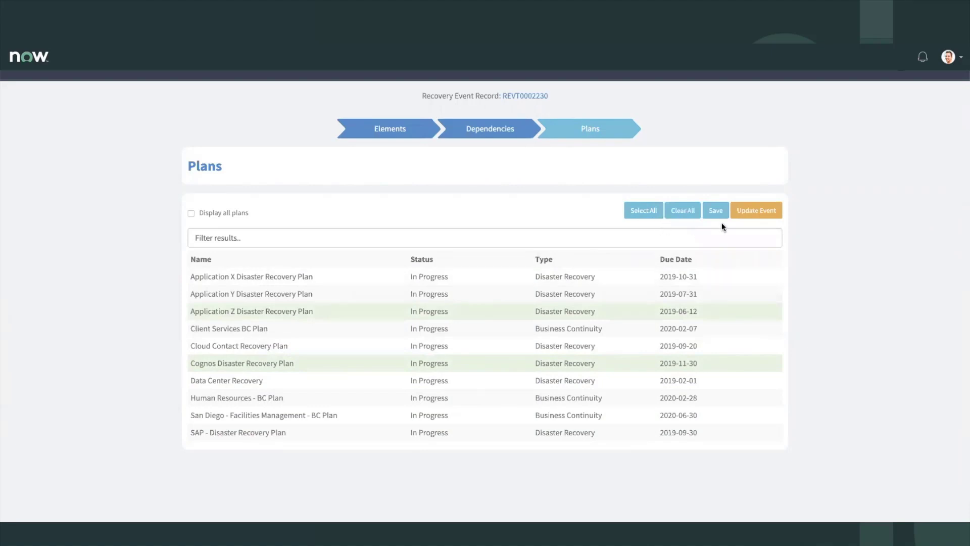
left_click(754, 209)
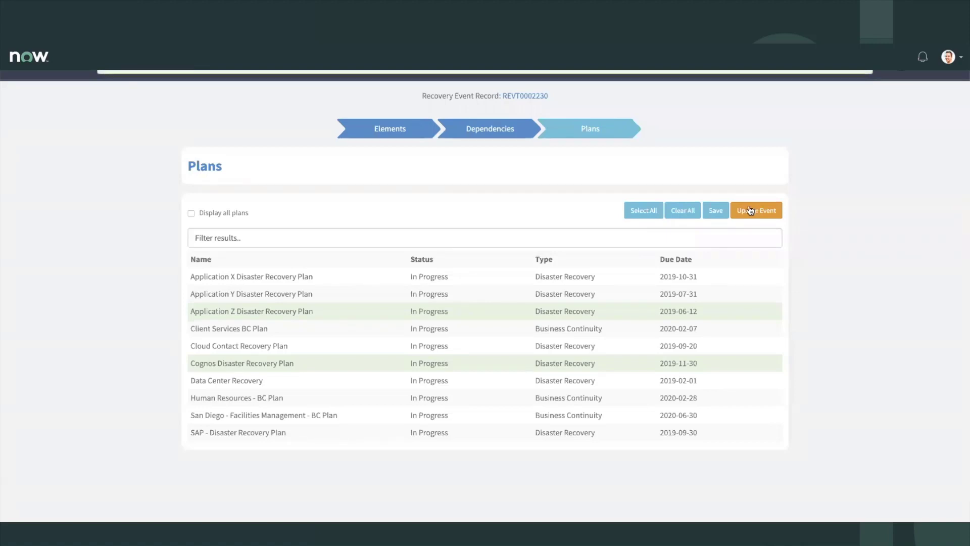
- Open the recovery event record and add San Diego Location Outage as a related event
left_click(523, 98)
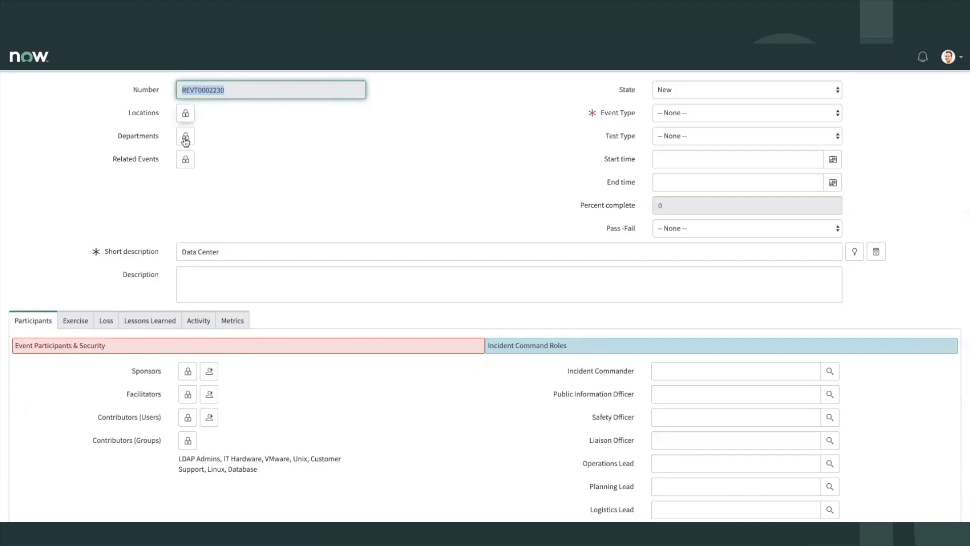
left_click(186, 161)
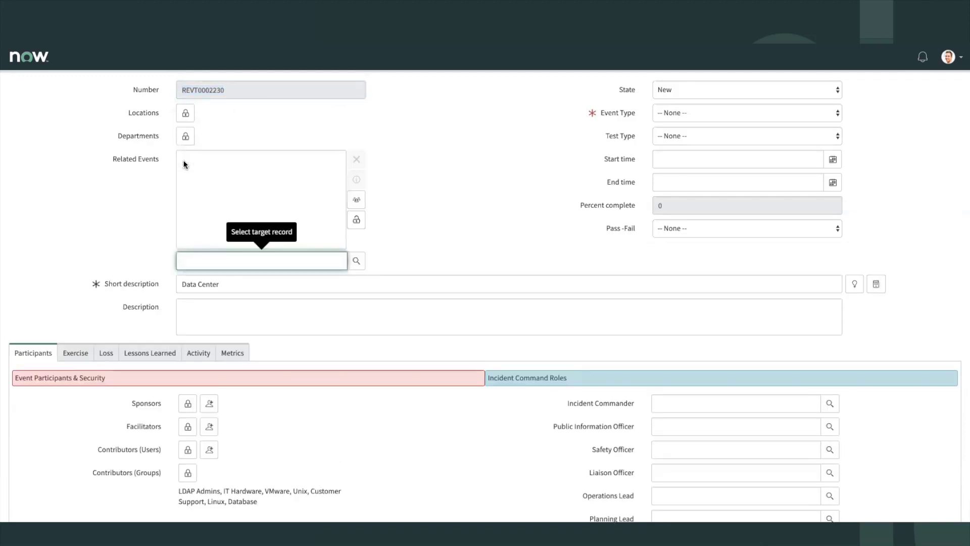
left_click(360, 261)
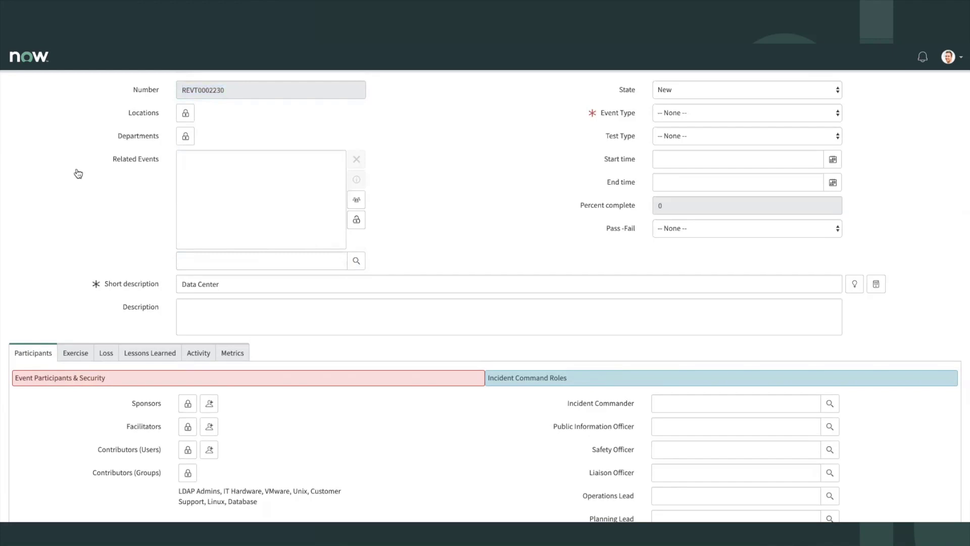
left_click(365, 221)
- Set the recovery event's type to Actual and its state to Work in Progress, and save the record
left_click(714, 111)
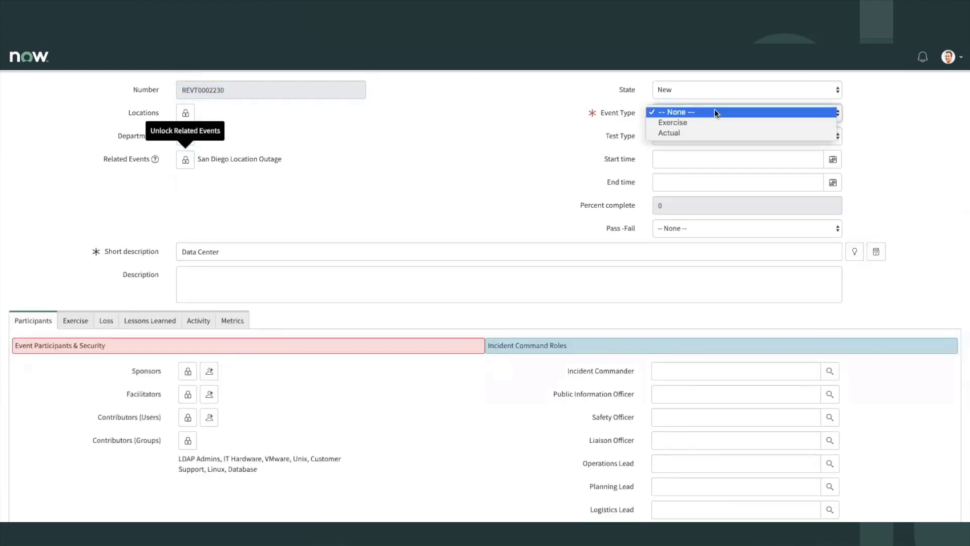
left_click(672, 133)
left_click(686, 134)
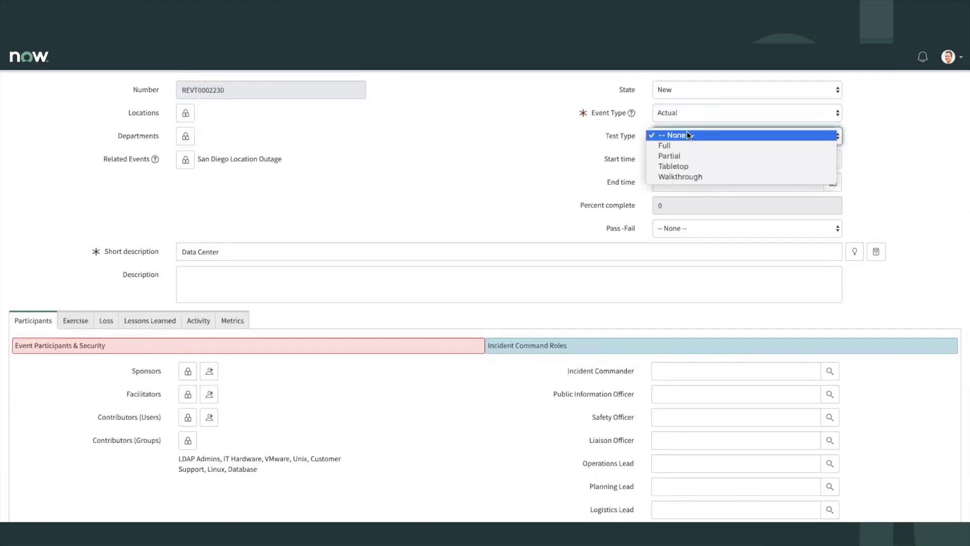
left_click(507, 173)
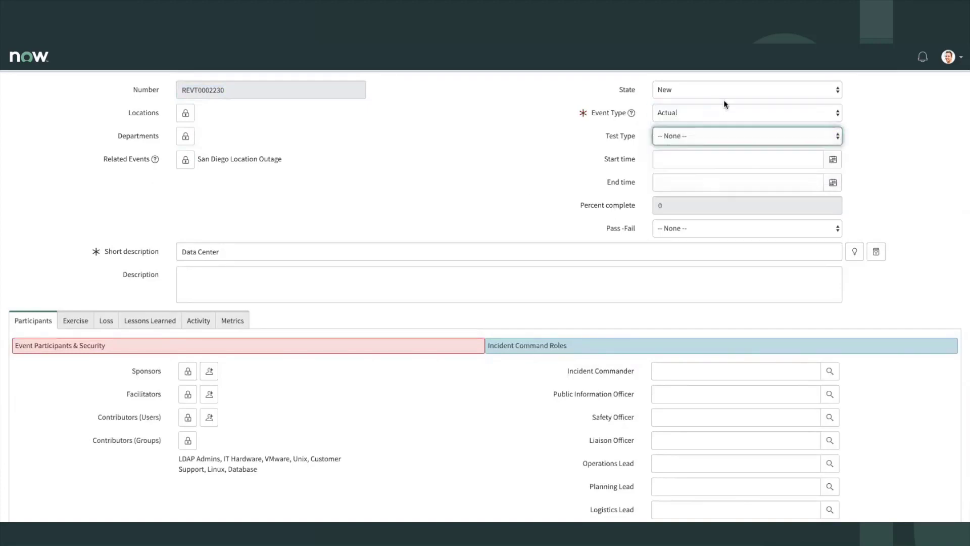
left_click(695, 94)
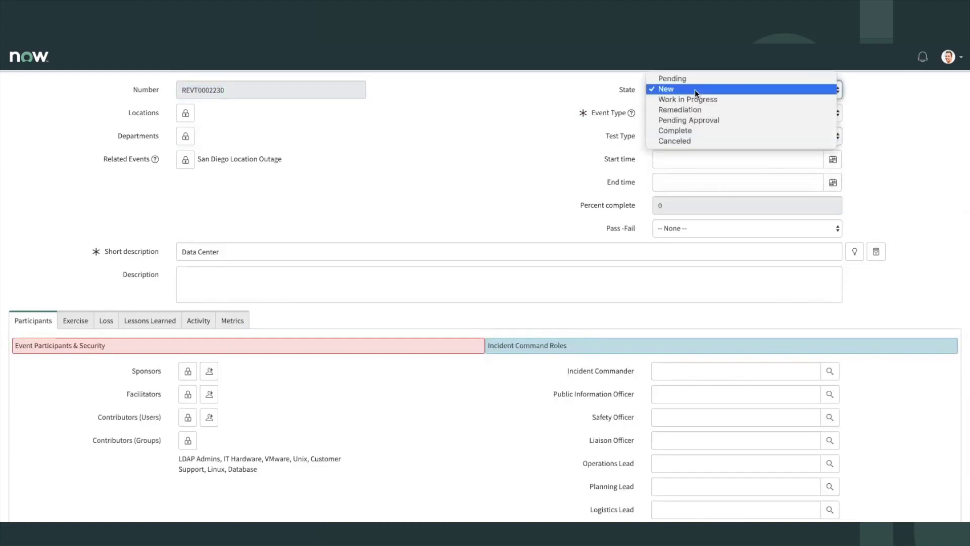
left_click(682, 97)
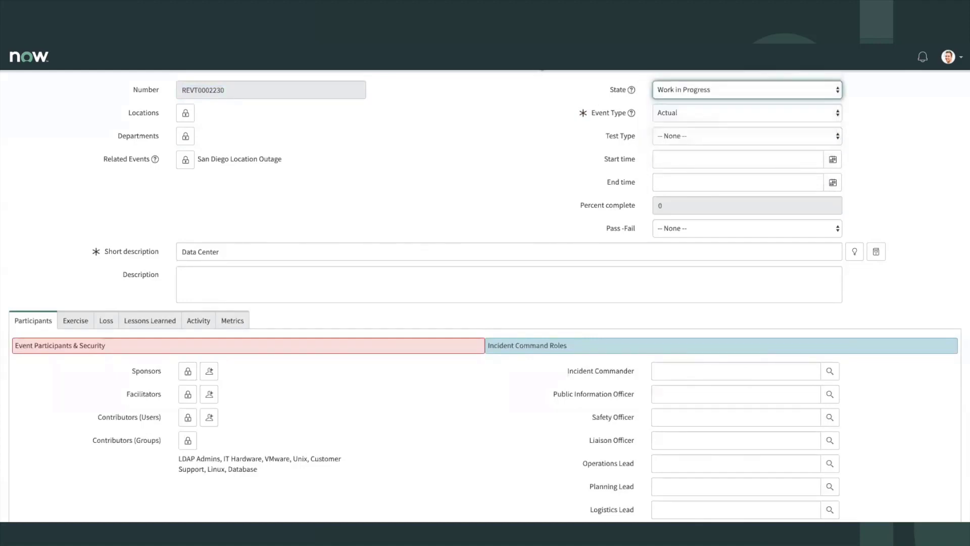
right_click(541, 65)
left_click(557, 71)
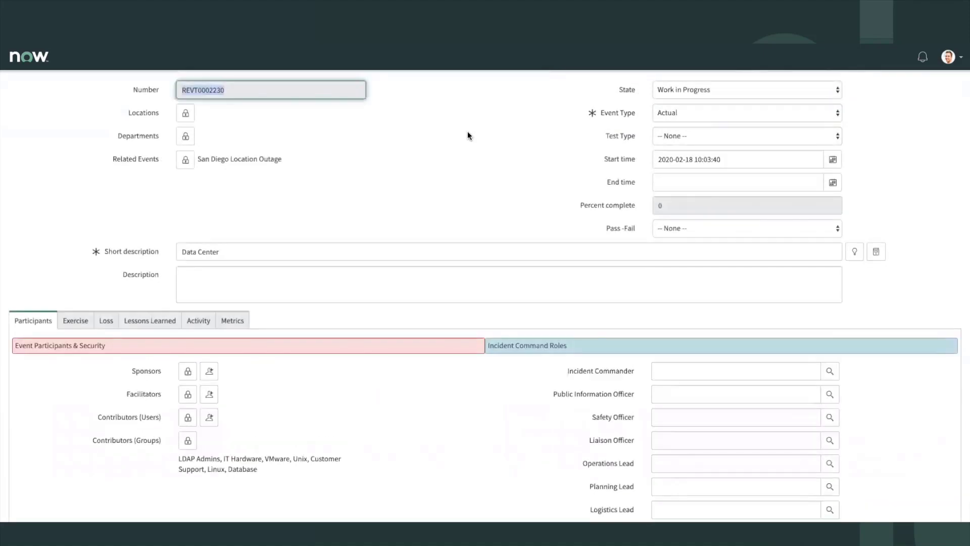
- View the recovery event's Exercise, Lessons Learned and Metrics details
scroll(468, 131, "down", 2)
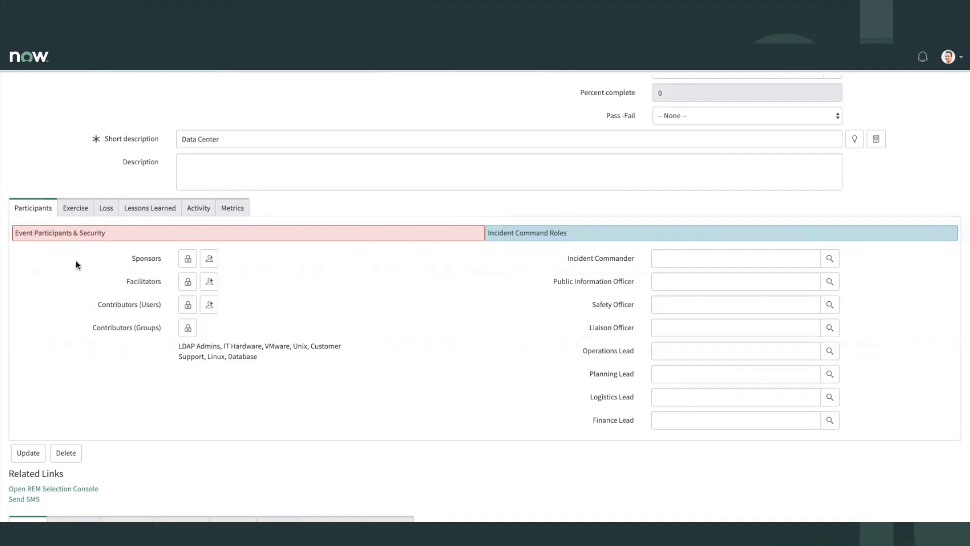
left_click(78, 210)
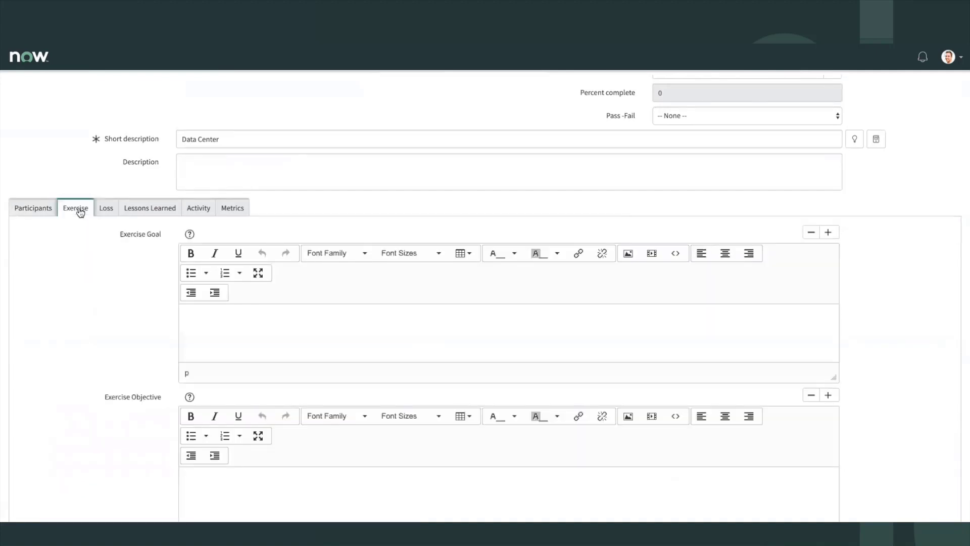
left_click(139, 209)
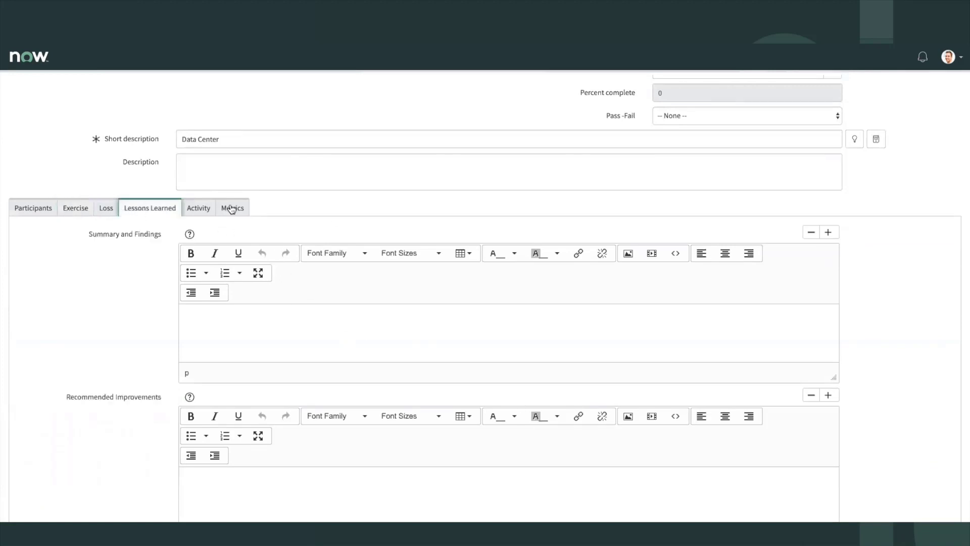
left_click(232, 209)
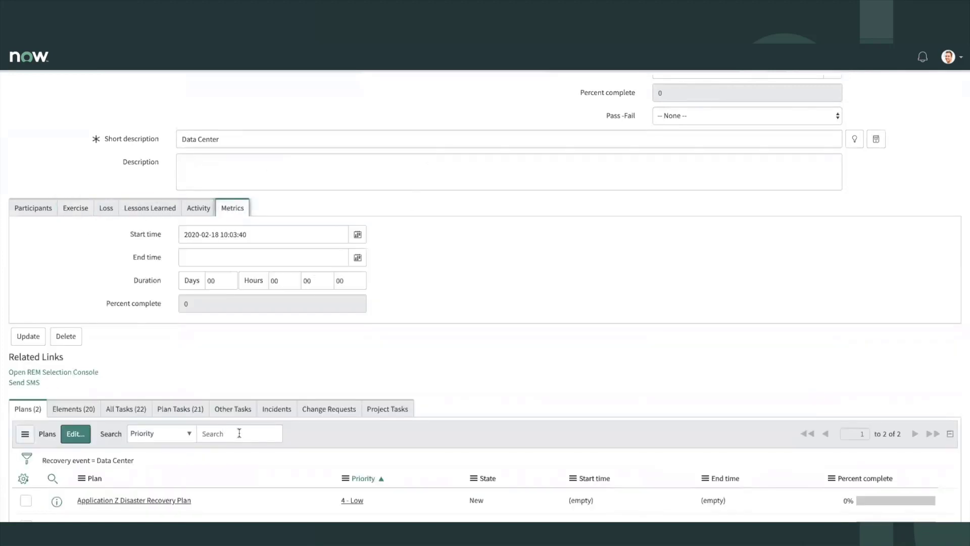
- Set the Cognos Disaster Recovery Plan's priority to 2 - High in the recovery event's plan list
scroll(239, 433, "down", 3)
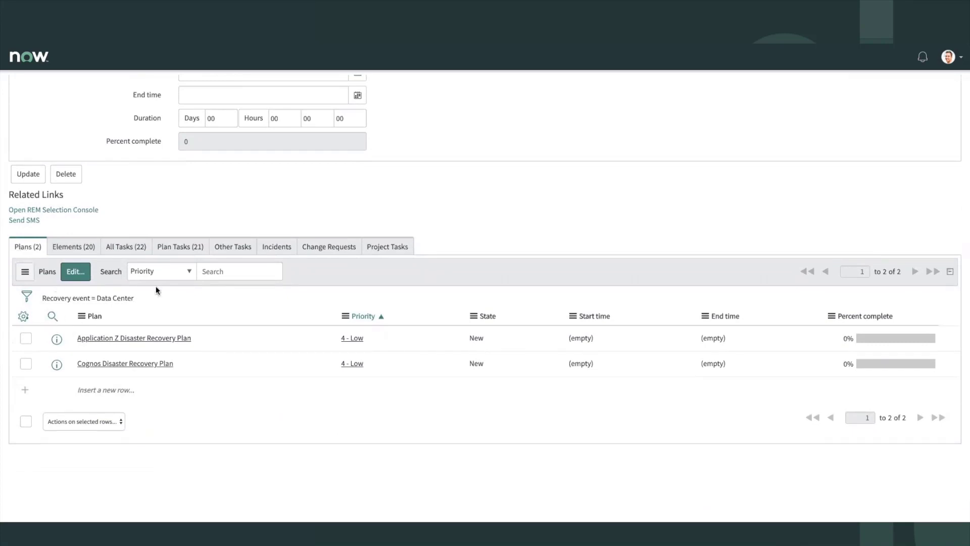
left_click(374, 361)
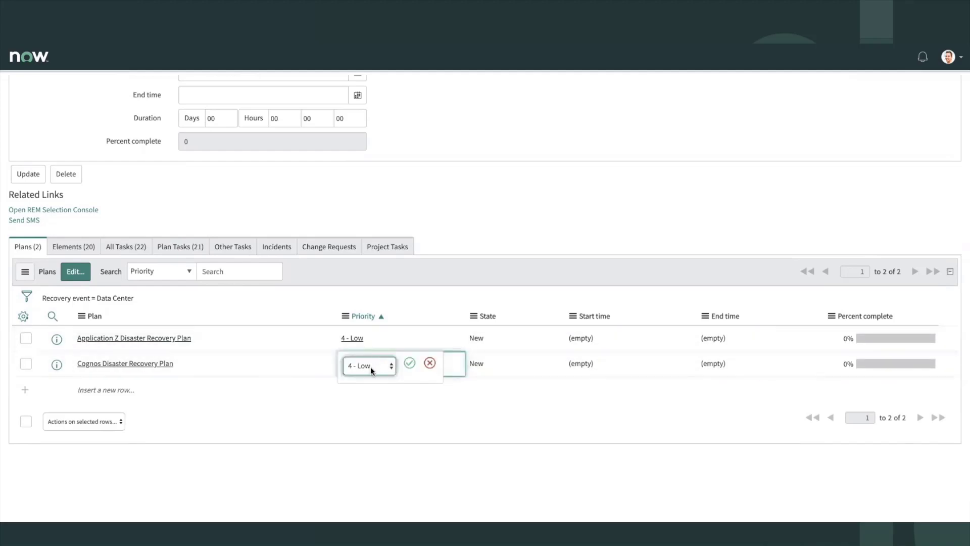
left_click(371, 366)
left_click(399, 343)
left_click(411, 365)
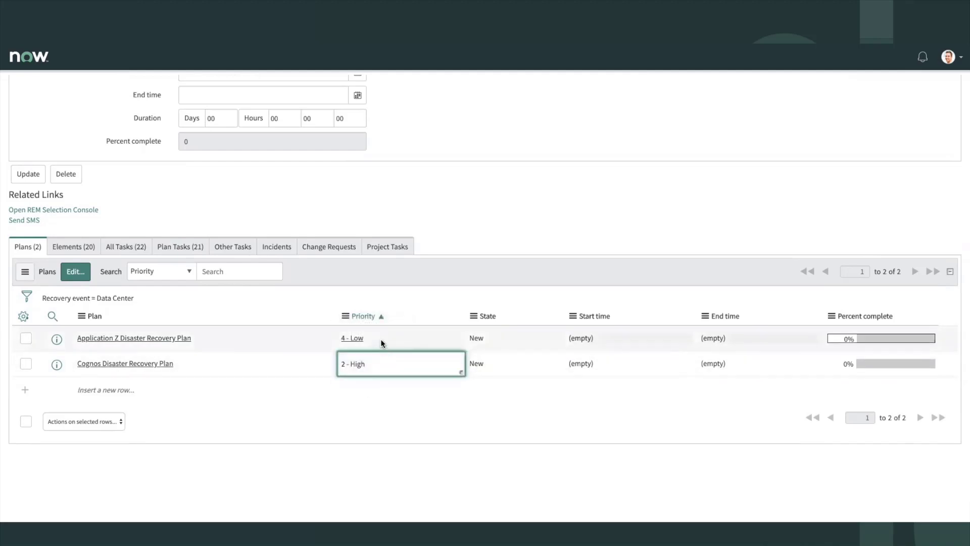
- Set the Application Z Disaster Recovery Plan's priority to 1 - Critical in the recovery event's plan list
left_click(381, 339)
double_click(380, 338)
left_click(380, 341)
key("Up")
key("Up")
key("Up")
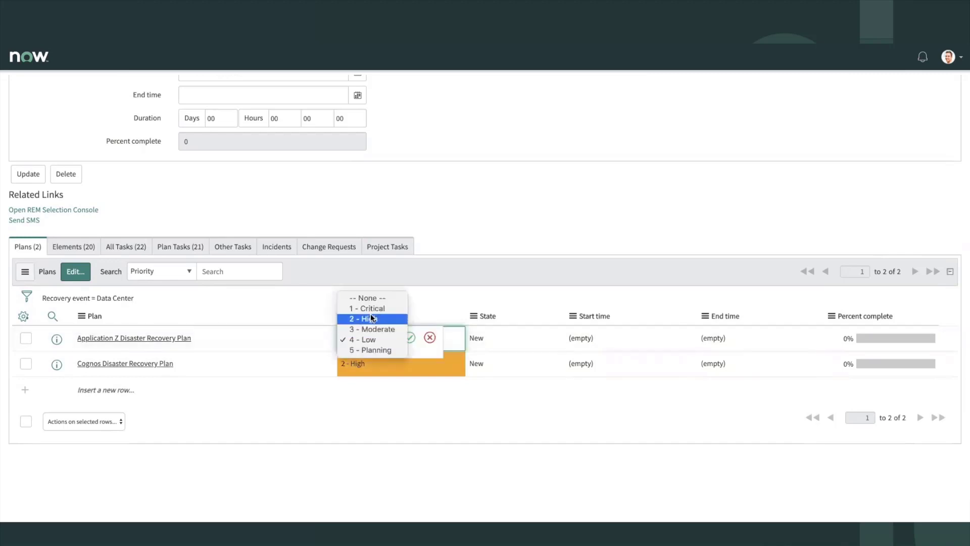
key("Return")
left_click(409, 337)
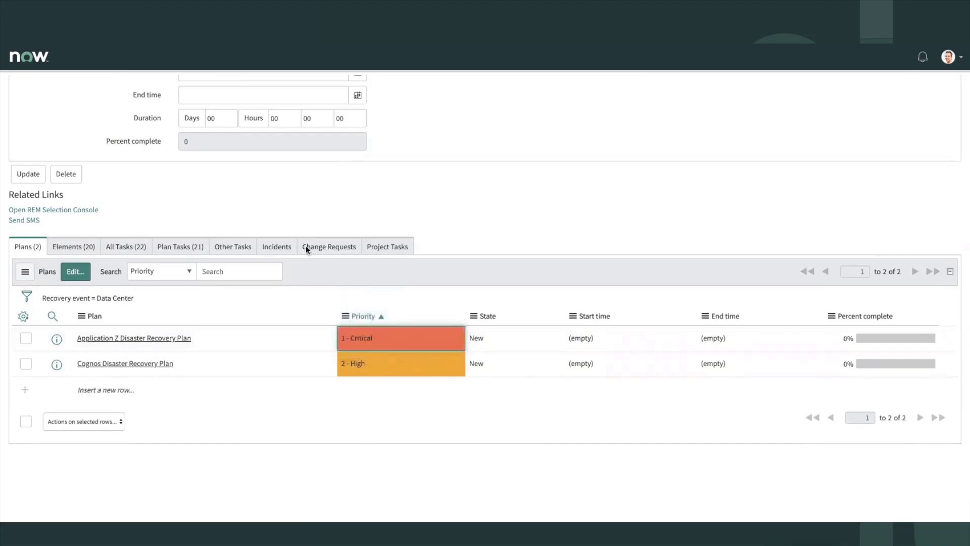
- Show the recovery event's elements and sort them by RTO in descending (z to a) order
left_click(69, 248)
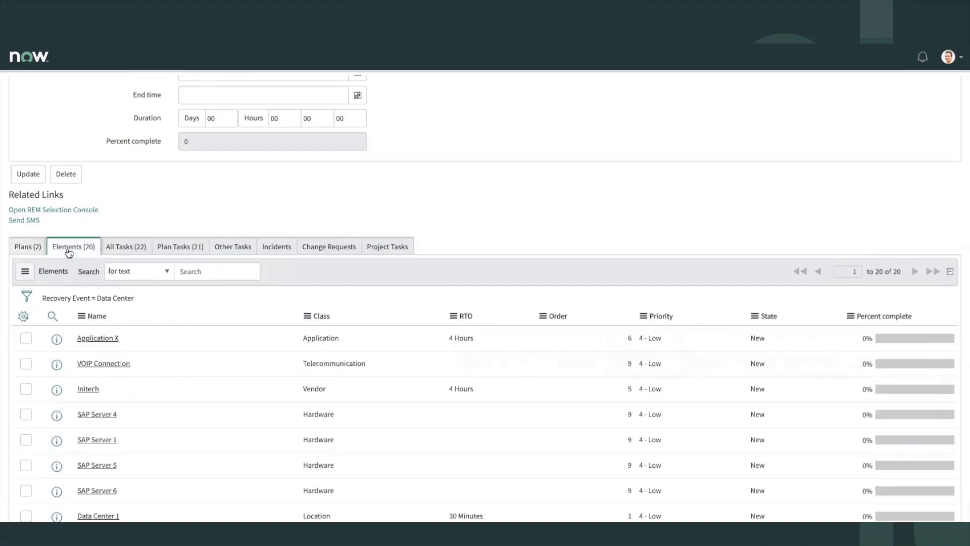
left_click(454, 317)
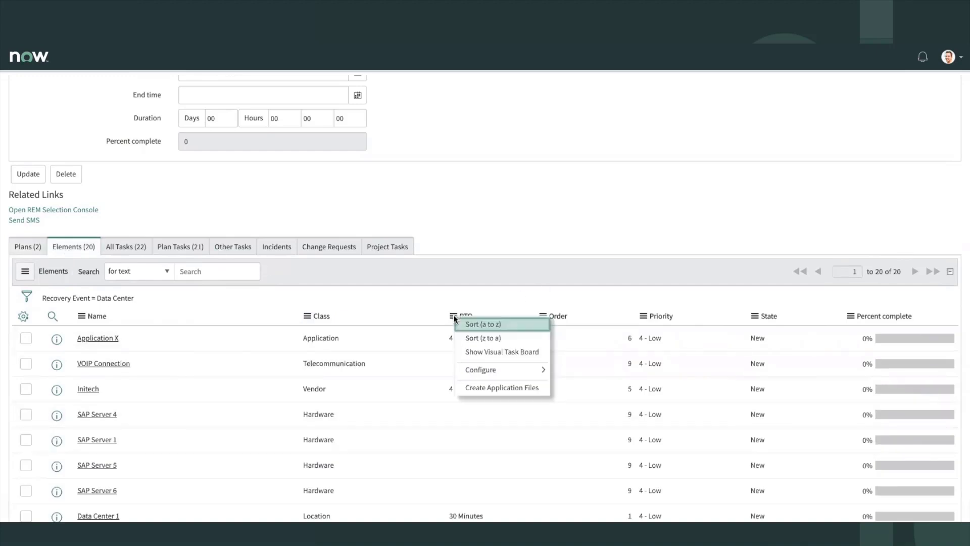
left_click(486, 338)
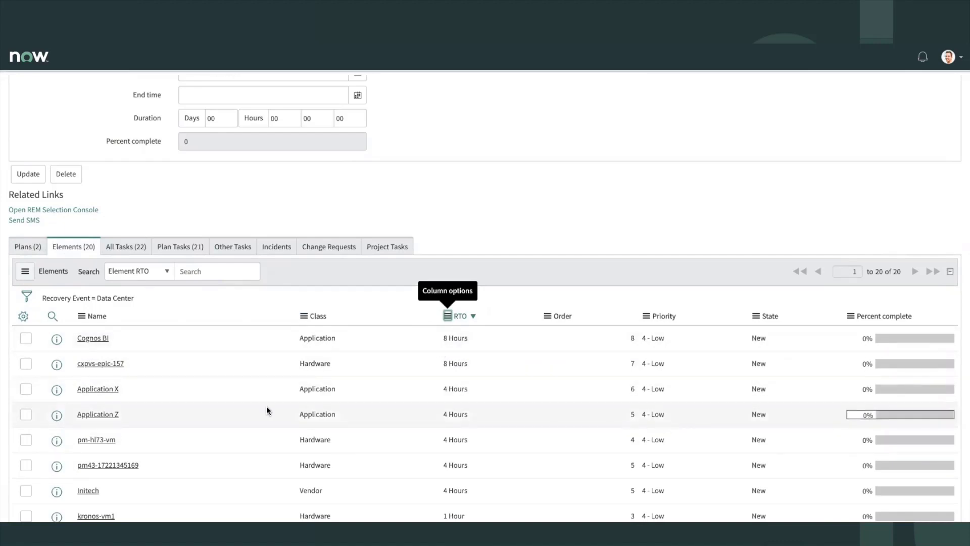
- Set the state of the first four plan tasks, Recover EMS through DC2 Disaster Recovery – Tipco Infrastructure, to Complete and save the recovery event
left_click(180, 247)
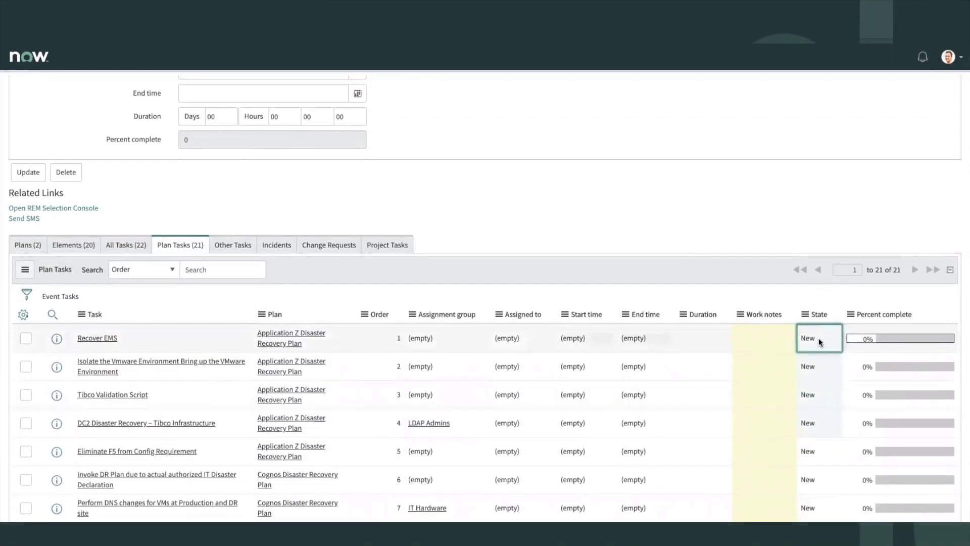
double_click(820, 341)
left_click(819, 340)
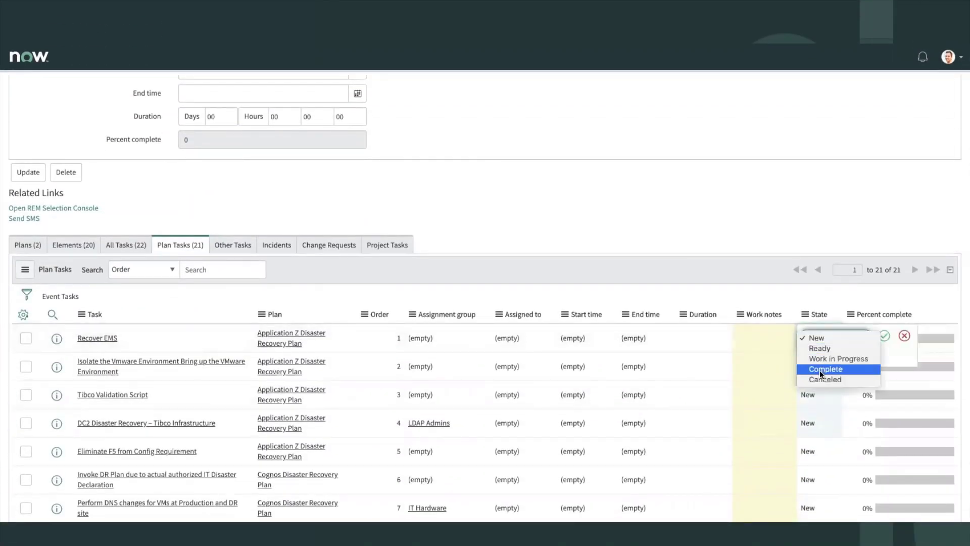
left_click(819, 369)
left_click(884, 335)
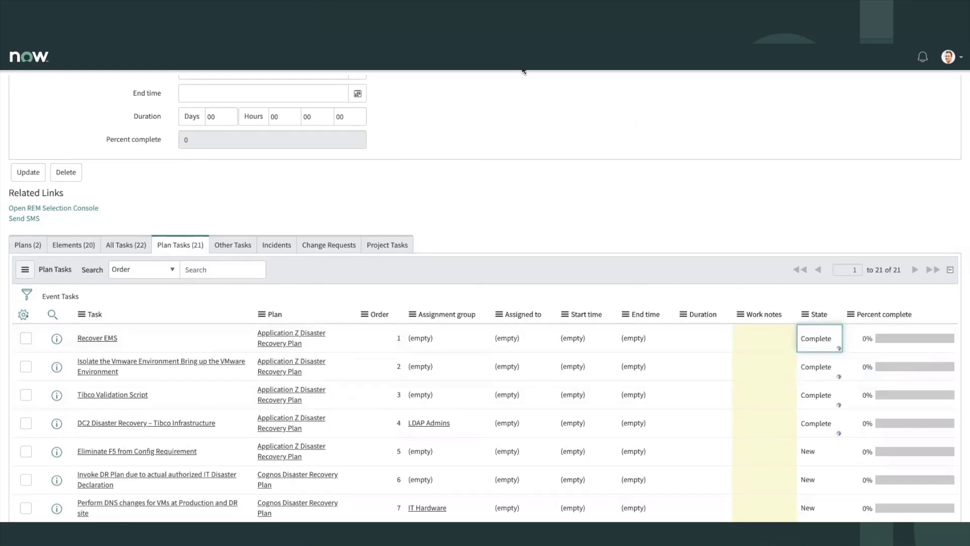
right_click(539, 72)
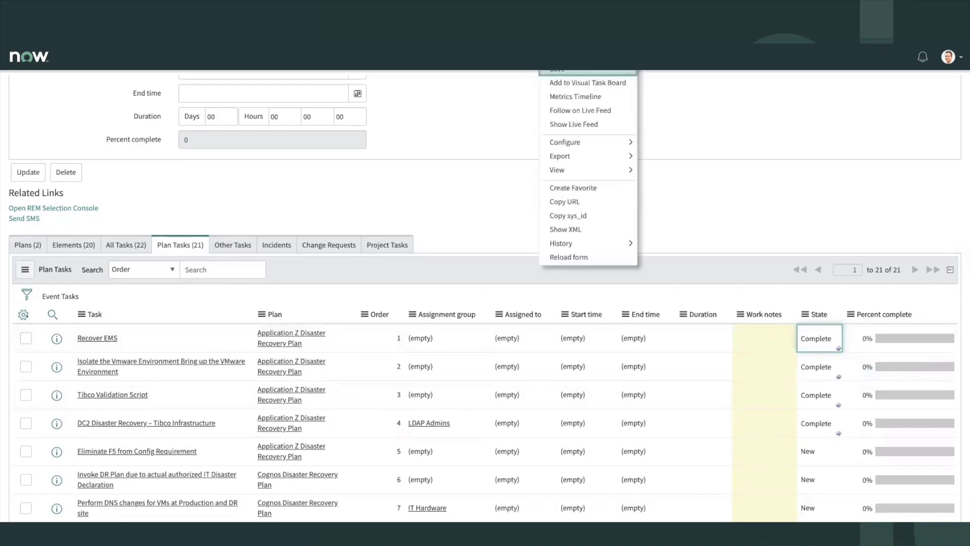
left_click(548, 73)
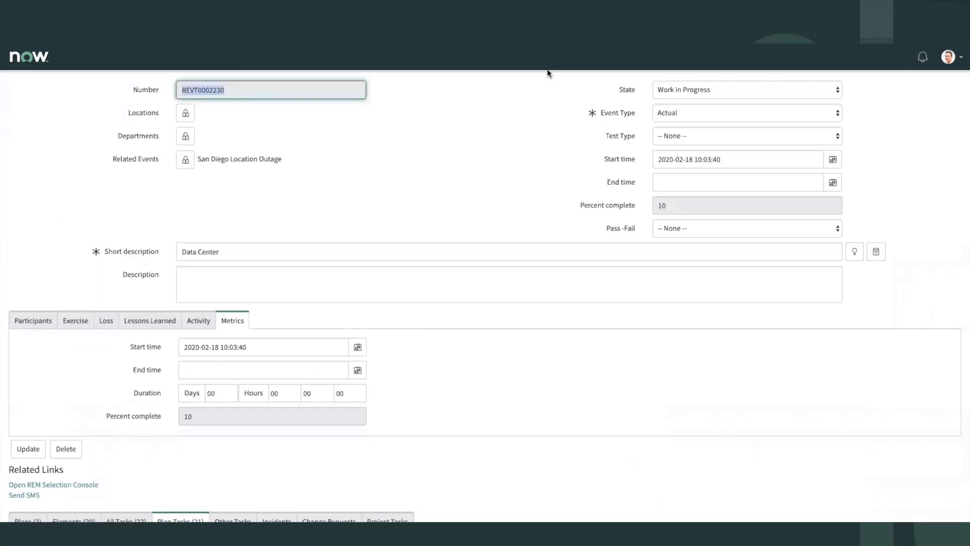
- Review the recovery event's plan task progress, its plans' completion and its related incidents
scroll(507, 225, "down", 5)
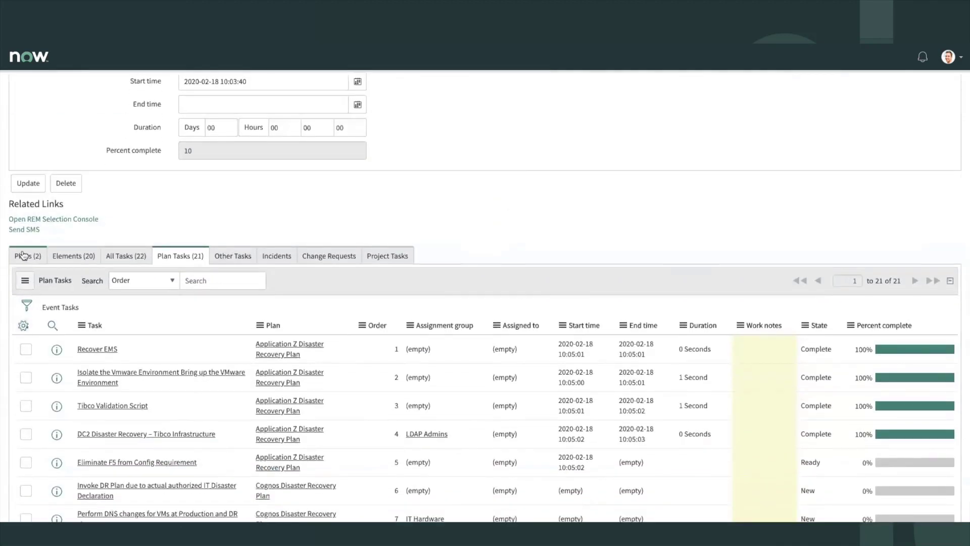
left_click(22, 256)
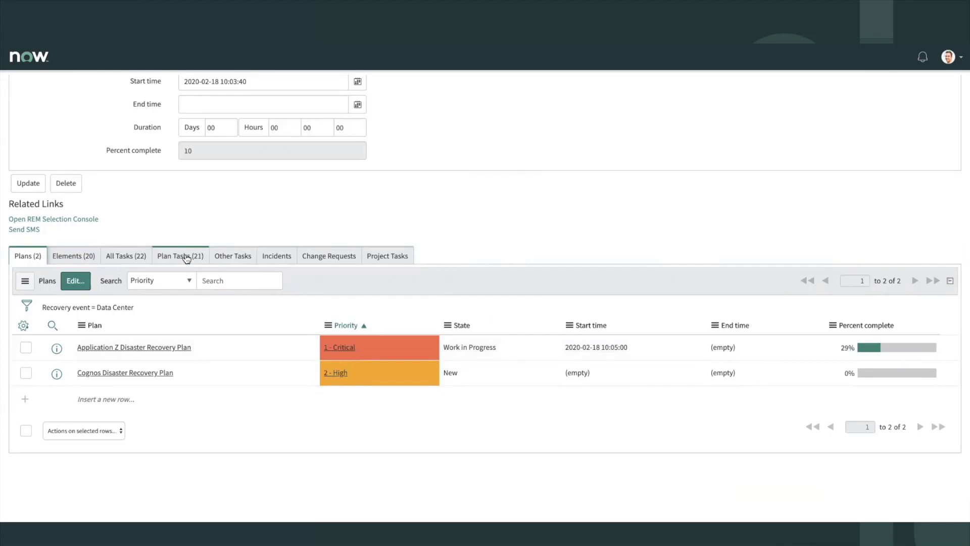
left_click(286, 258)
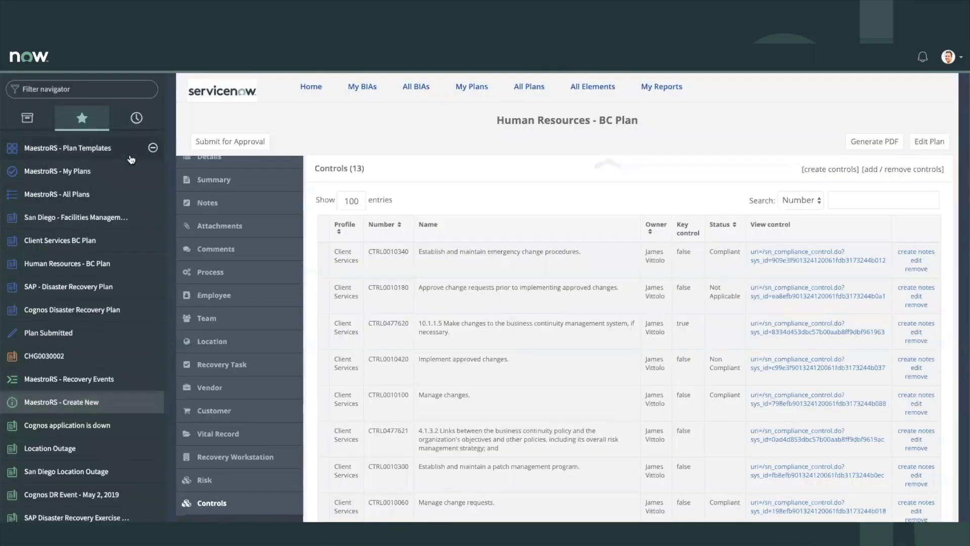
- Open the Resiliency Overview dashboard from the favorites and collapse the navigator
scroll(131, 159, "up", 5)
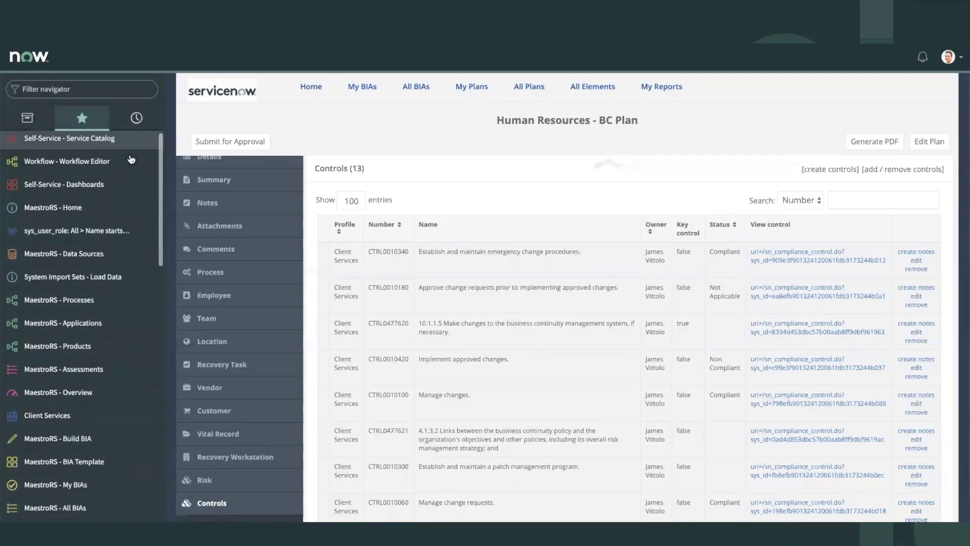
scroll(132, 160, "up", 1)
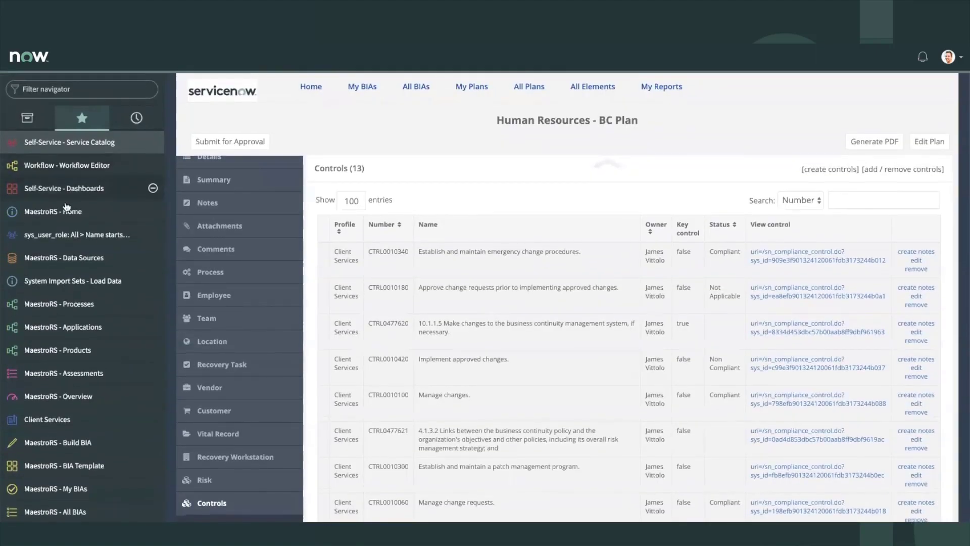
left_click(66, 189)
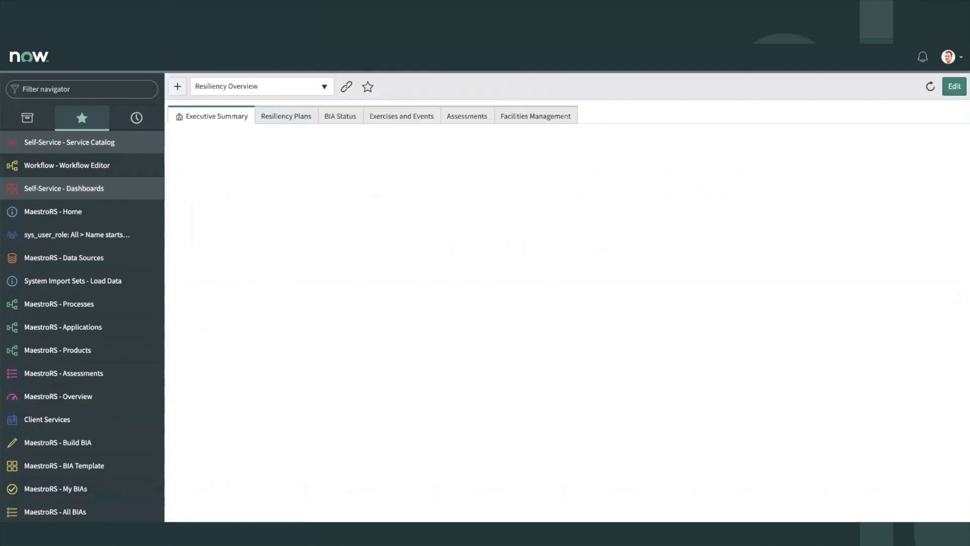
left_click(10, 531)
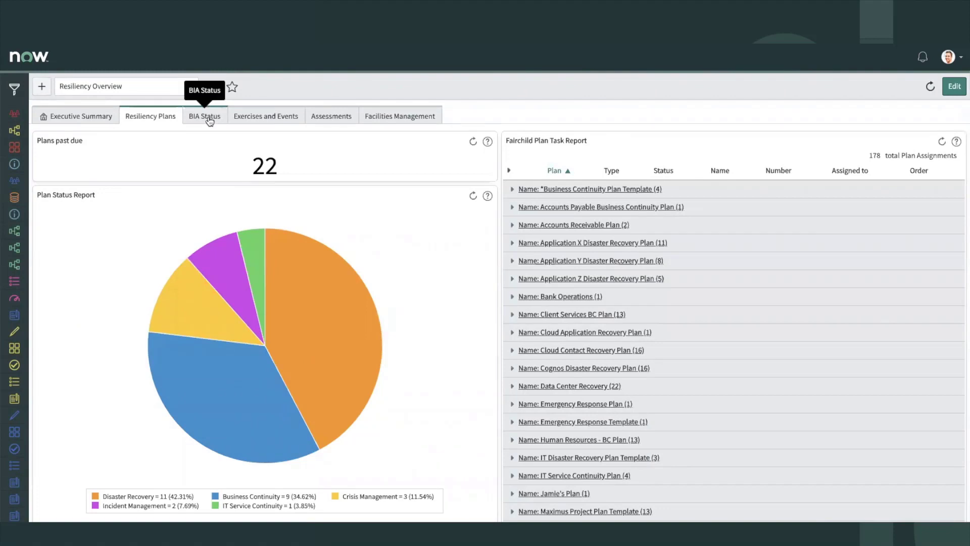
- View the dashboard's Exercises and Events, Assessments, Facilities Management and Executive Summary reports
left_click(278, 117)
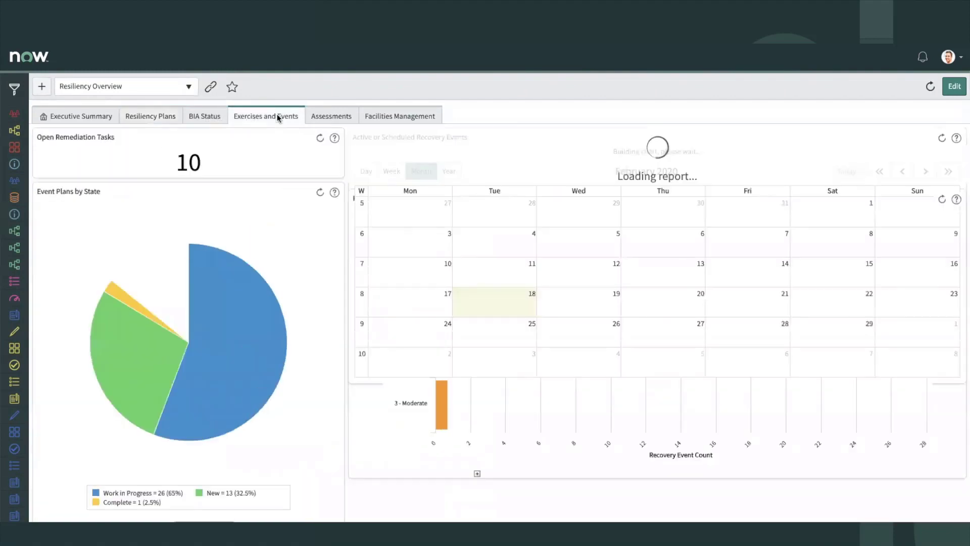
left_click(331, 116)
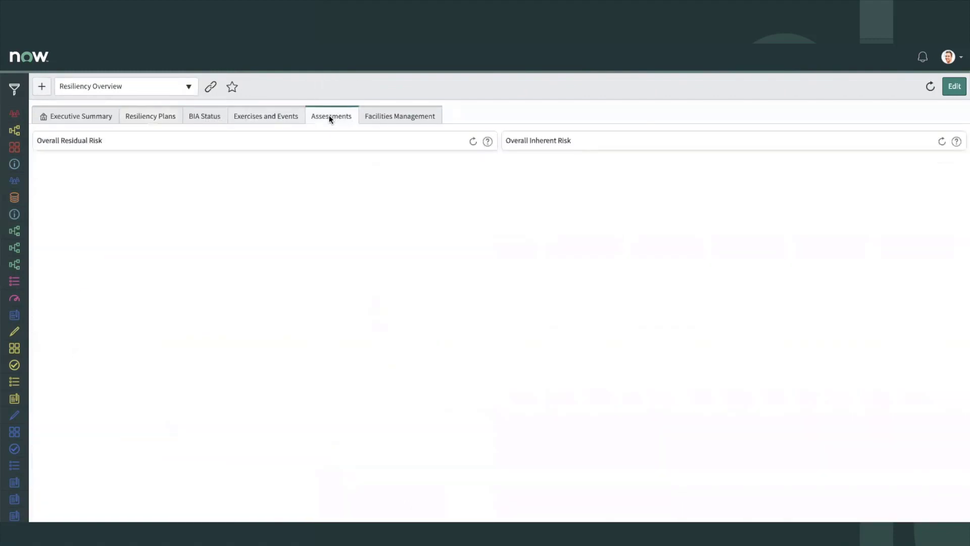
left_click(399, 115)
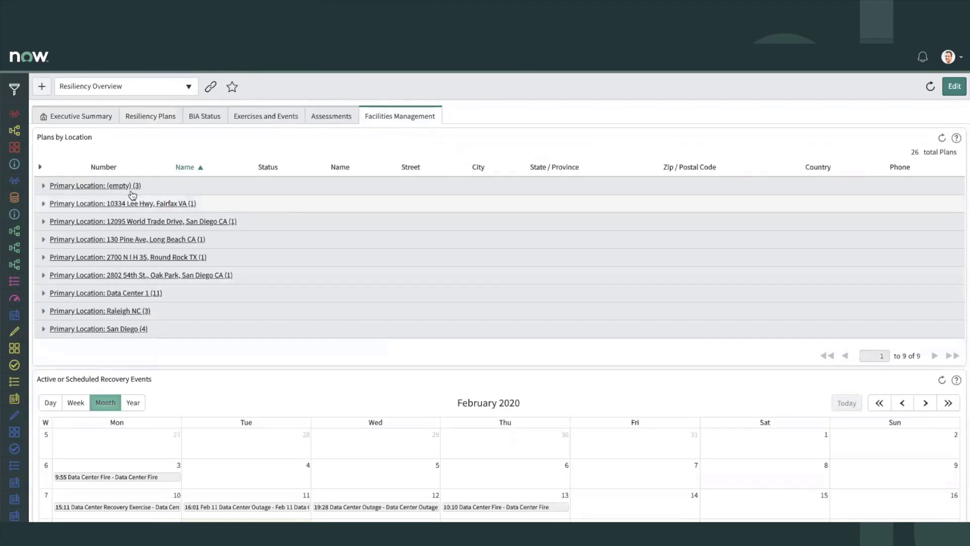
left_click(79, 117)
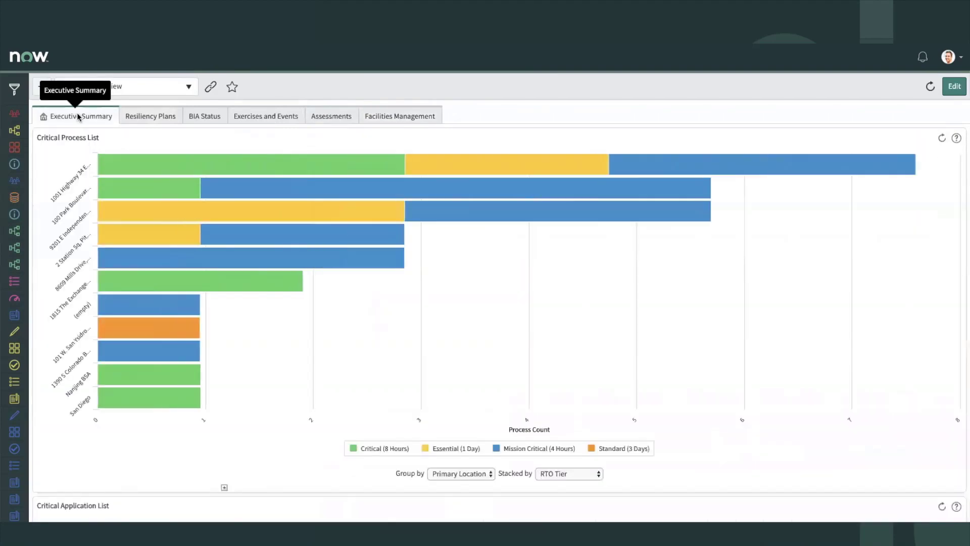